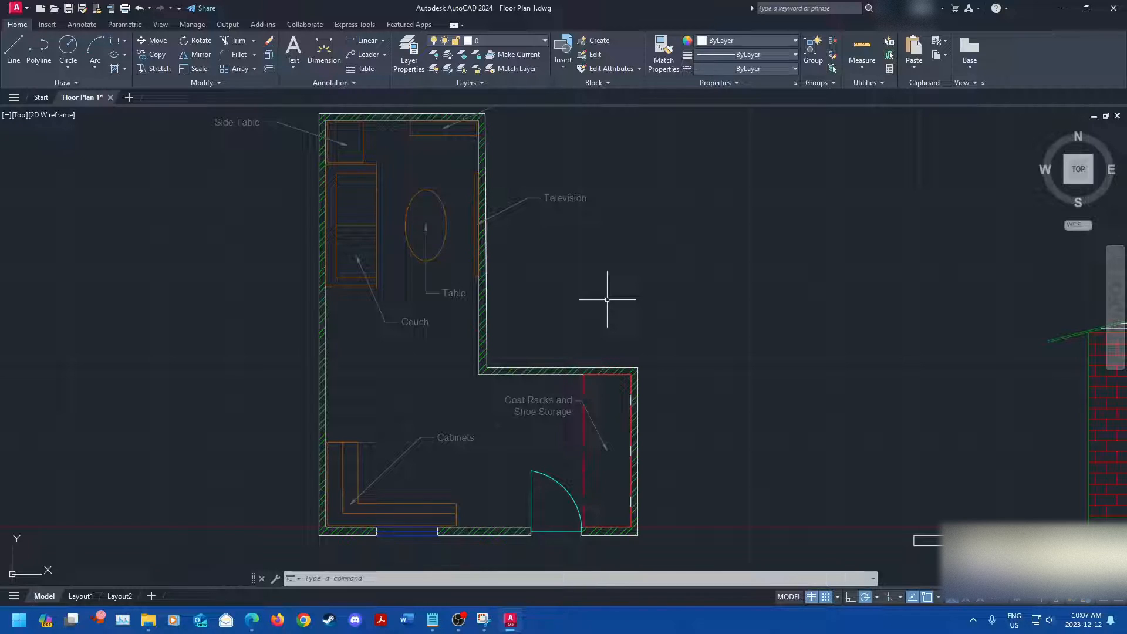
Dimension the outer width of the floor plan's top wall from corner to corner, placing the dimension above the wall
scroll(564, 328, "up", 2)
scroll(435, 196, "up", 1)
middle_click_drag(435, 196, 439, 251)
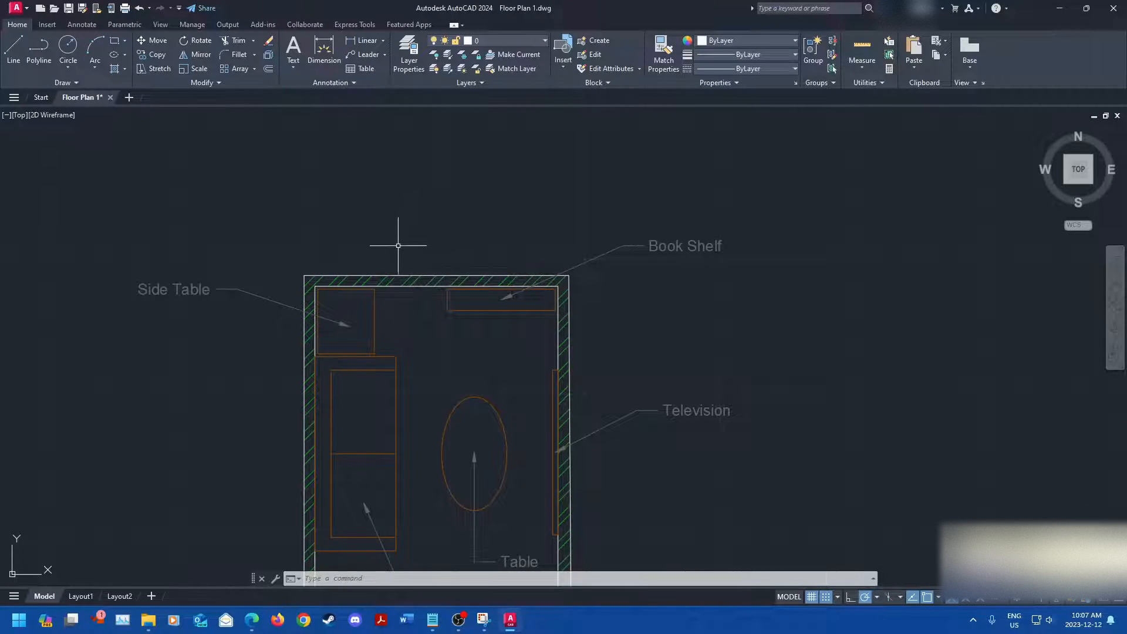
right_click(323, 64)
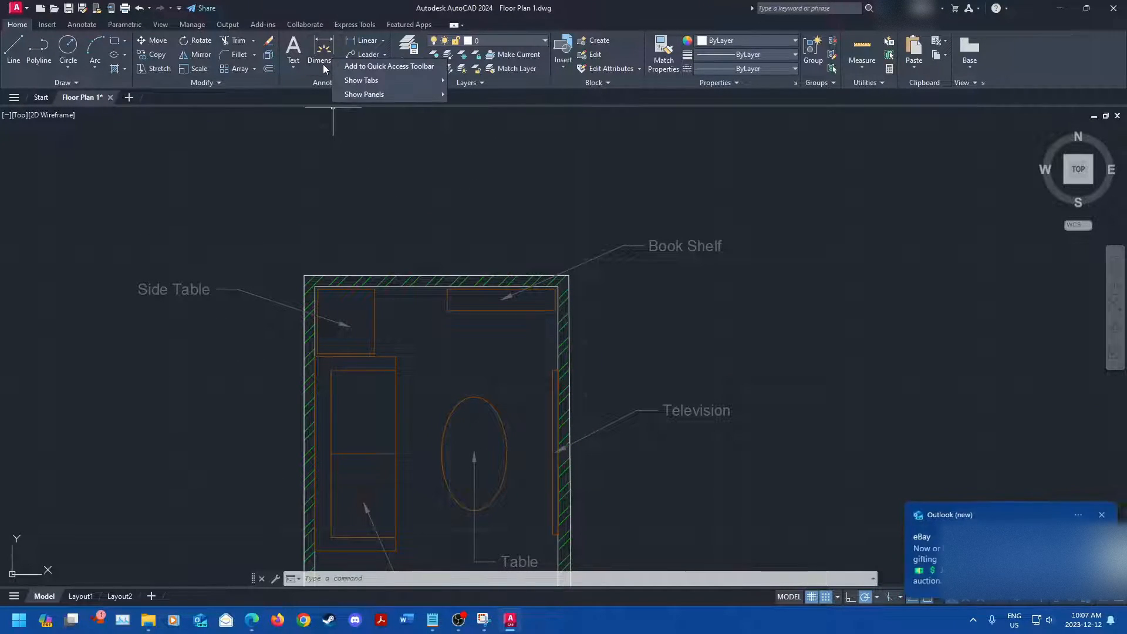
left_click(322, 62)
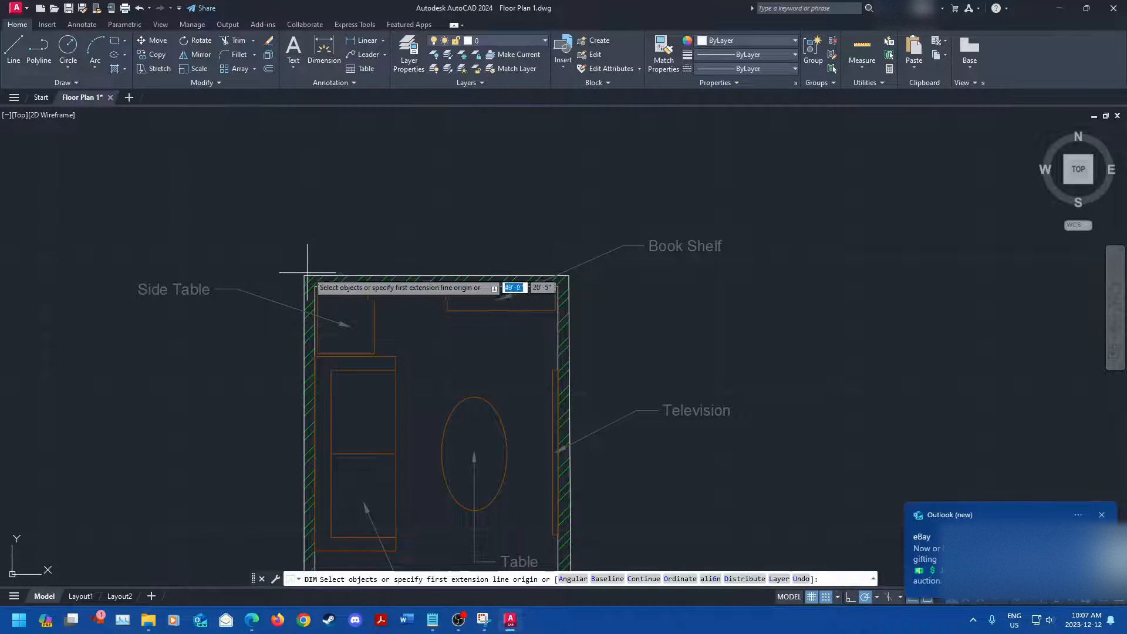
scroll(304, 272, "up", 2)
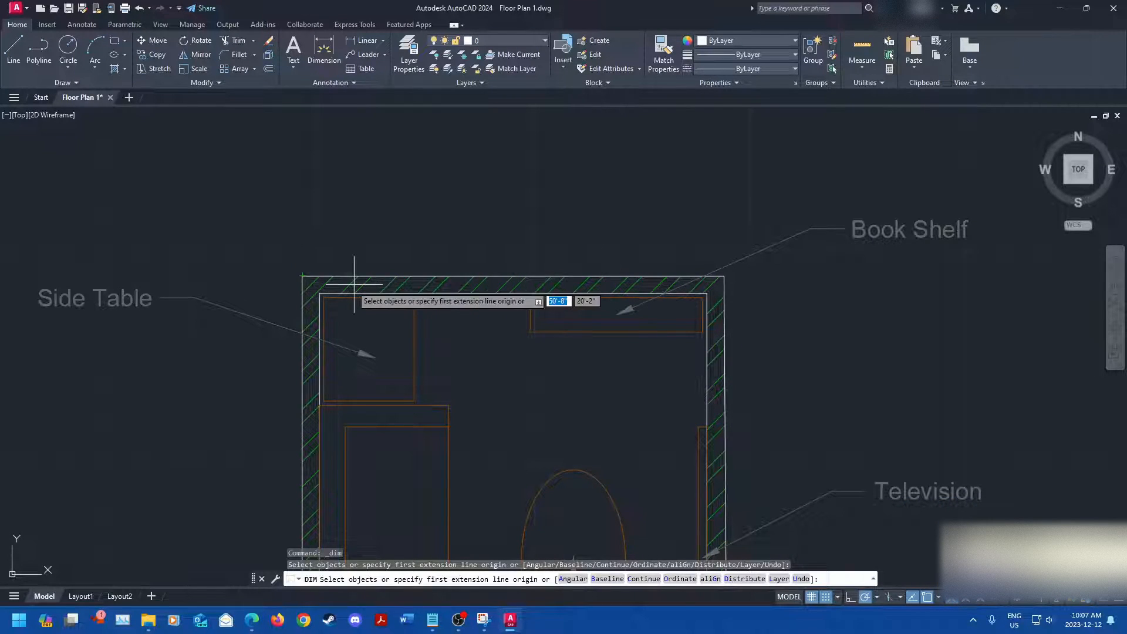
left_click(303, 276)
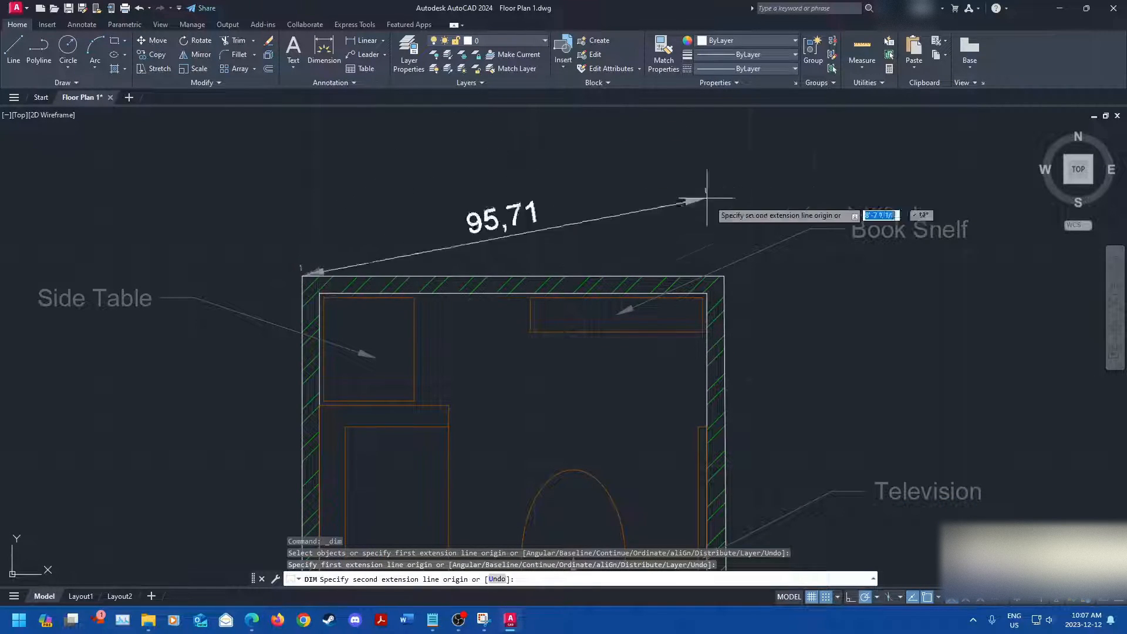
left_click(724, 276)
left_click(547, 236)
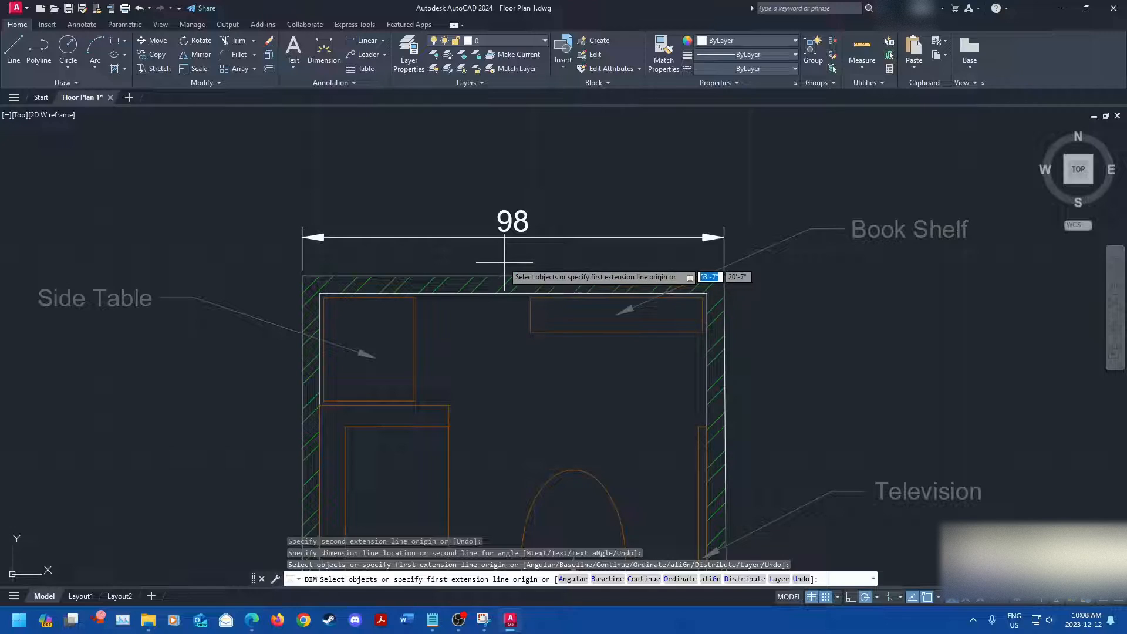
Dimension the outer length of the upper room's right wall beside the television, placing the dimension outside the wall
middle_click_drag(486, 410, 504, 300)
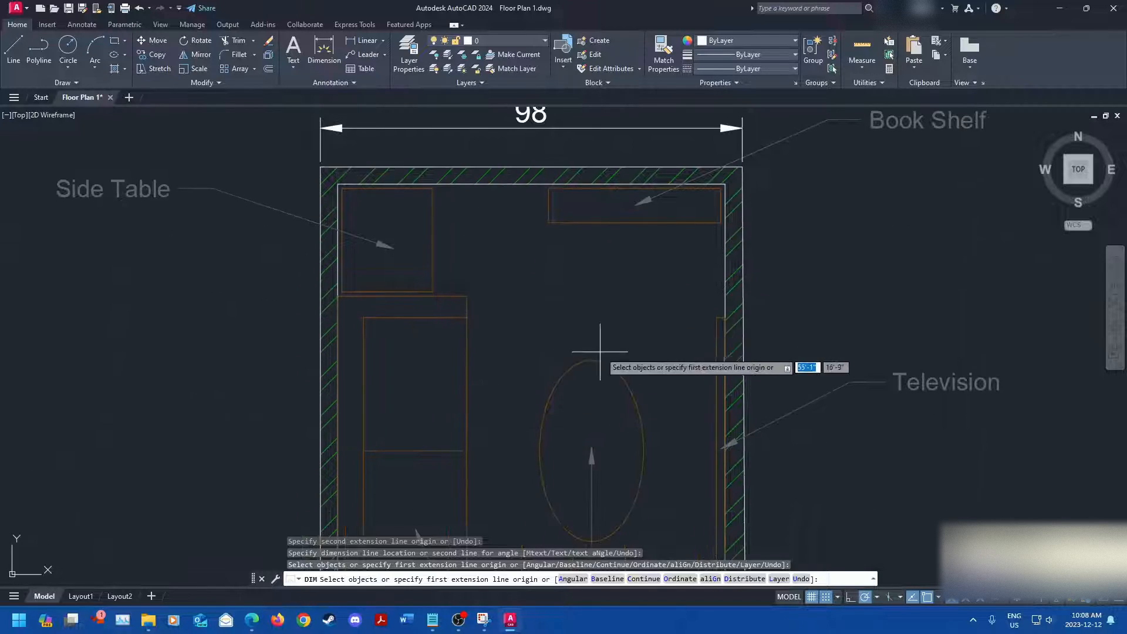
middle_click_drag(637, 326, 411, 381)
scroll(411, 398, "down", 5)
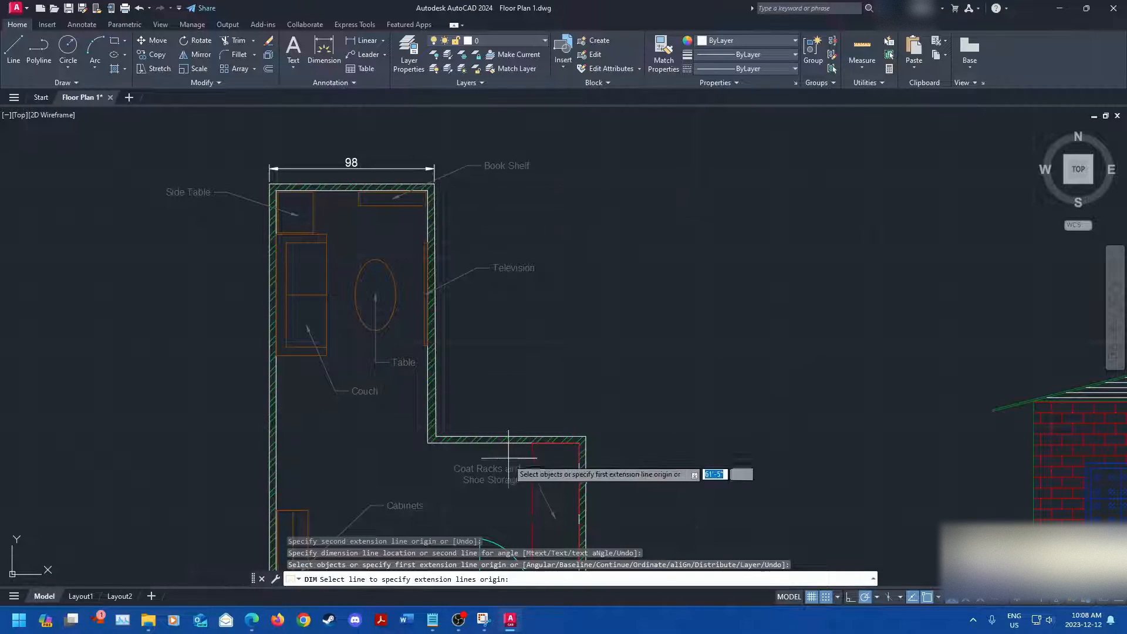
left_click(436, 205)
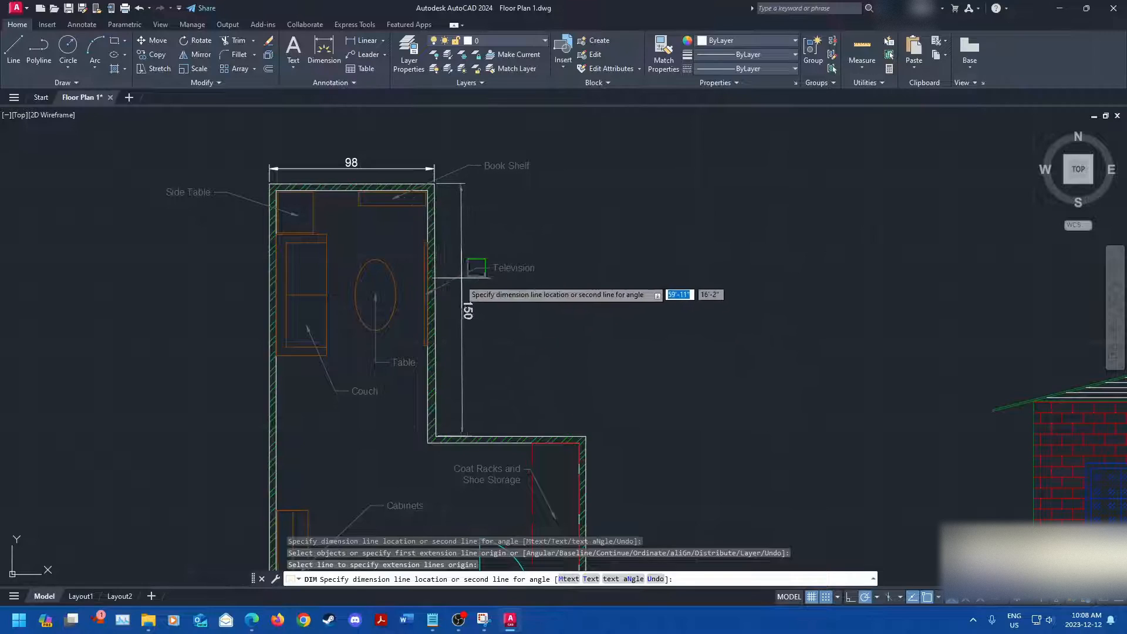
left_click(476, 329)
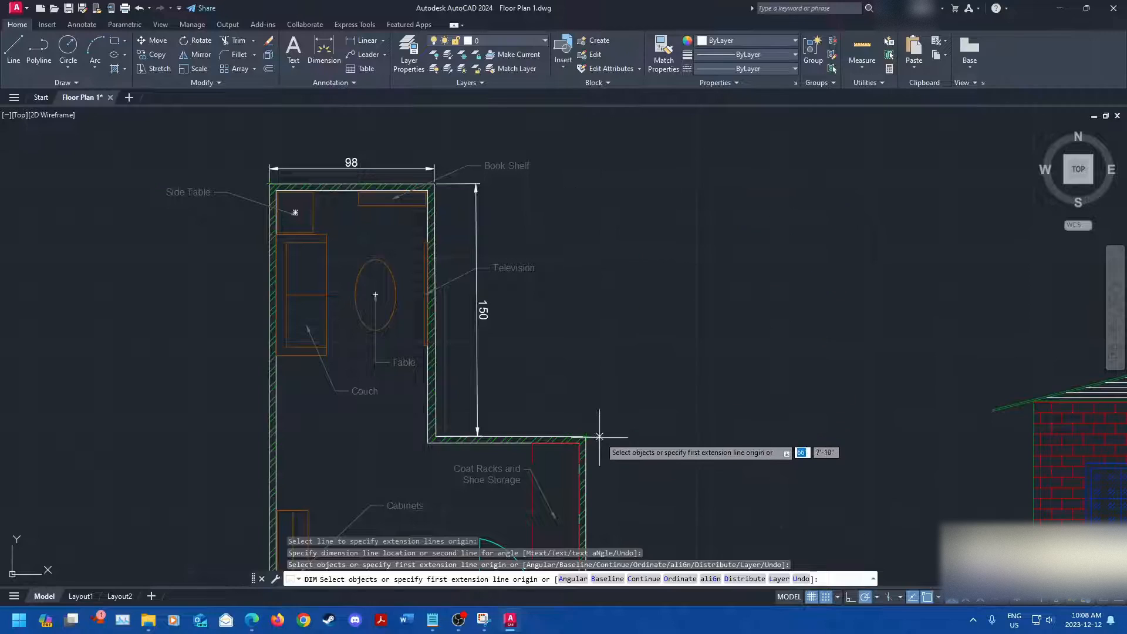
Dimension the plan's overall width from the top-left corner to above the entry's right corner, placed above the top wall dimension
left_click(270, 185)
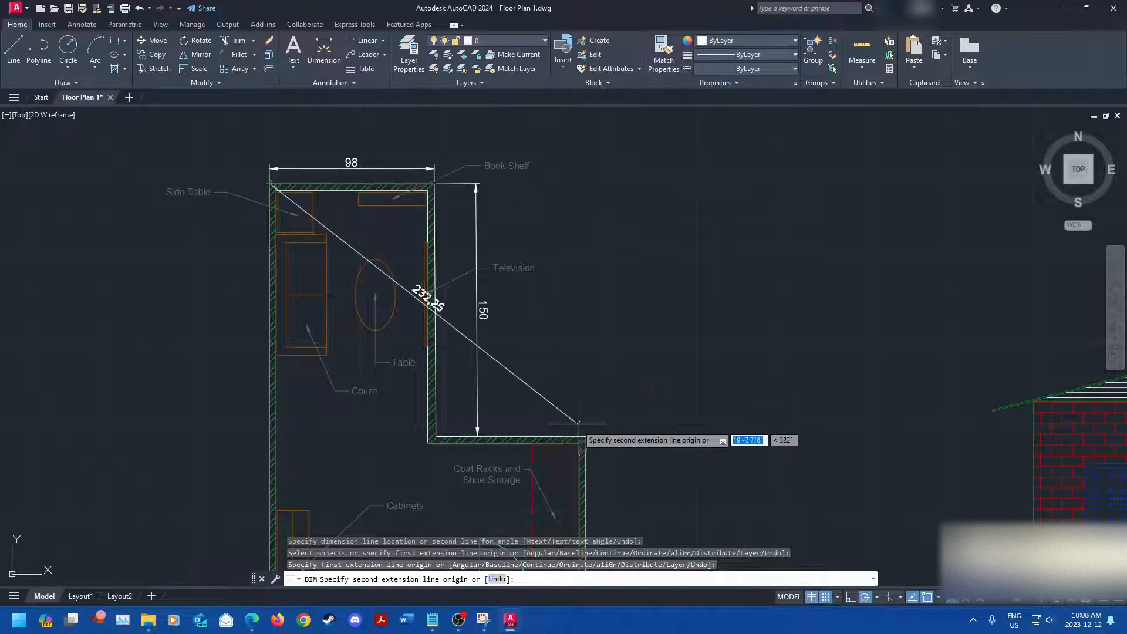
left_click(585, 257)
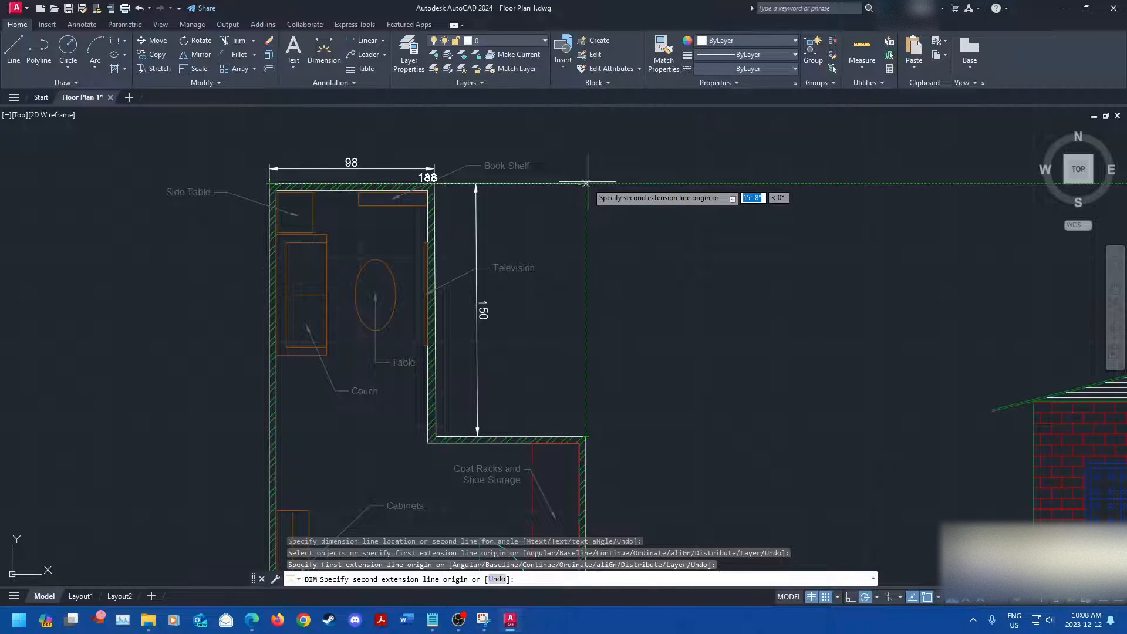
left_click(586, 150)
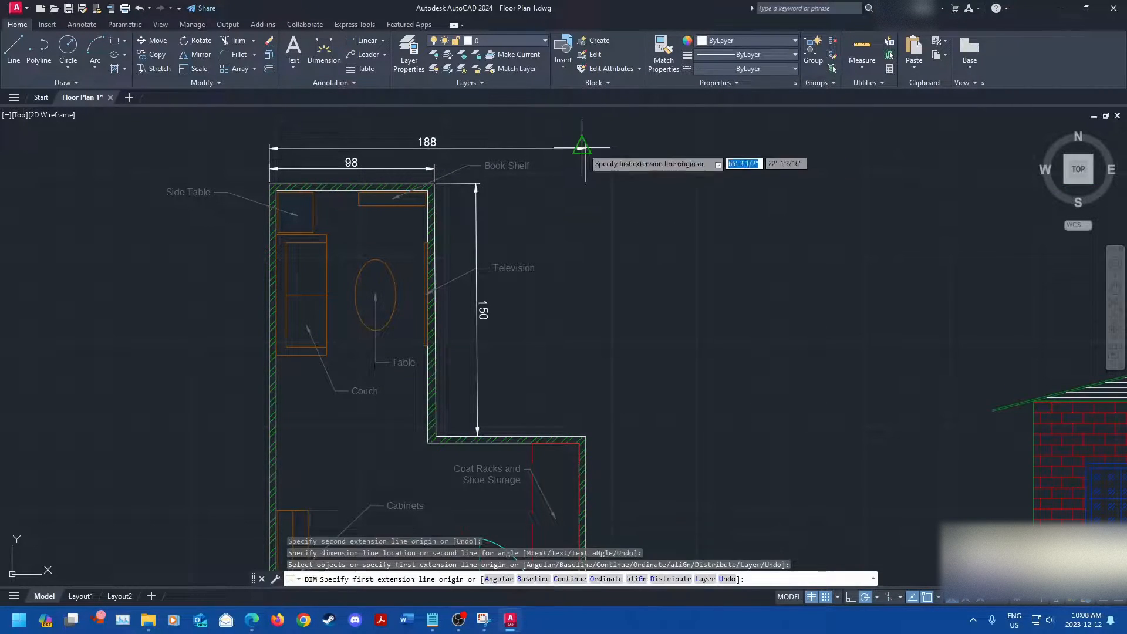
middle_click_drag(550, 205, 629, 310)
key("Return")
middle_click_drag(664, 358, 620, 293)
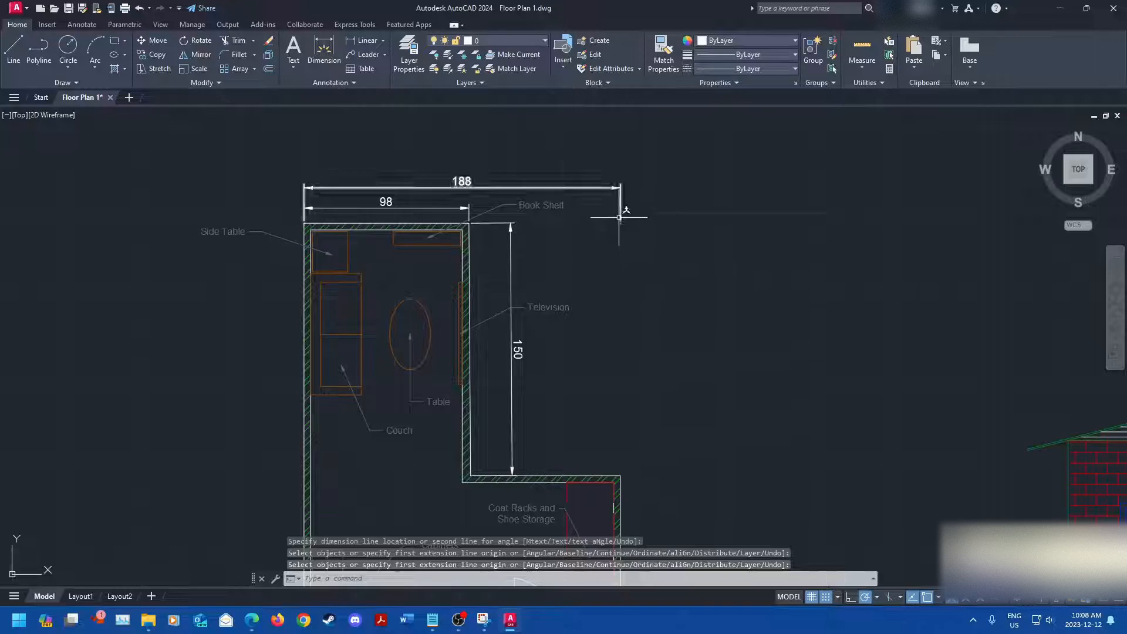
Stretch the overall width dimension's right extension line down to the outer corner of the entry wall
left_click(619, 209)
left_click(621, 223)
left_click(620, 477)
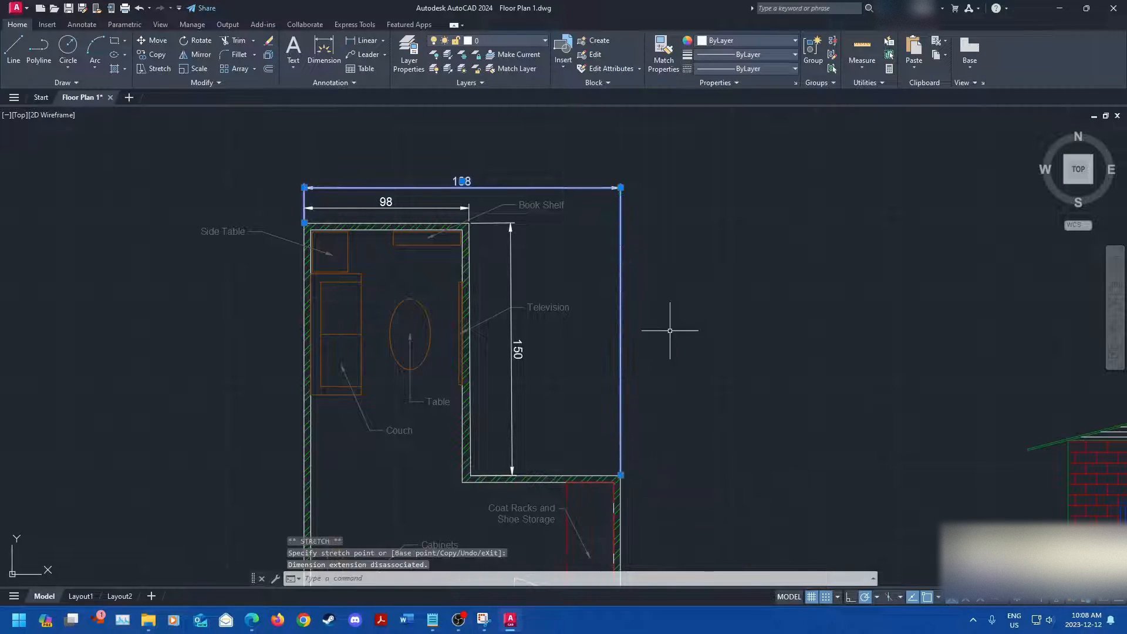
key("Escape")
middle_click_drag(672, 297, 645, 336)
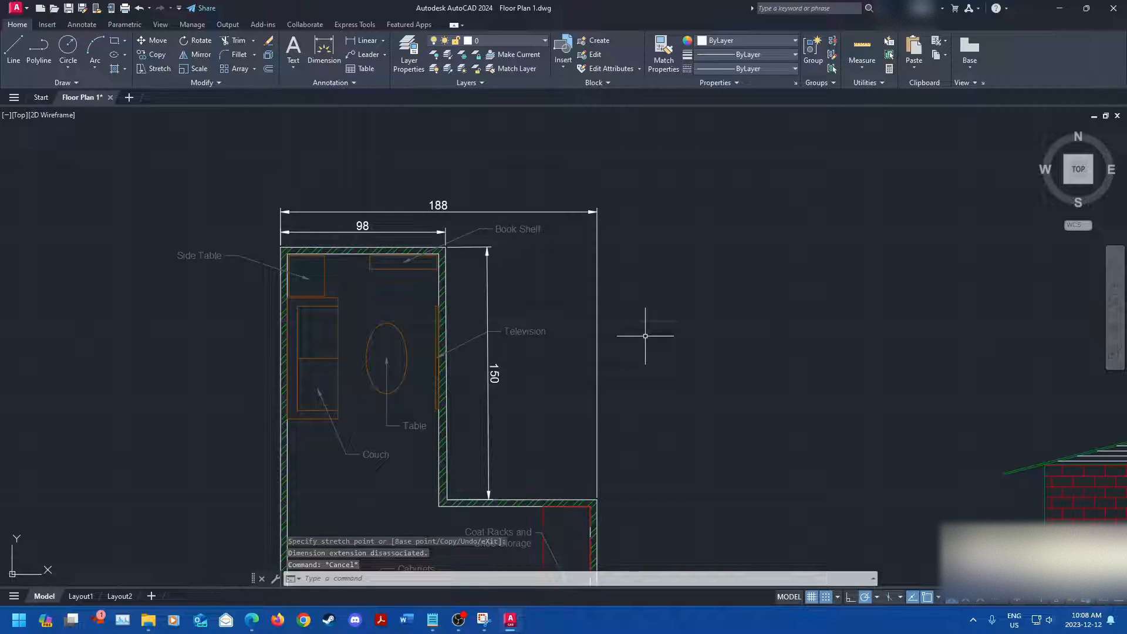
left_click(490, 361)
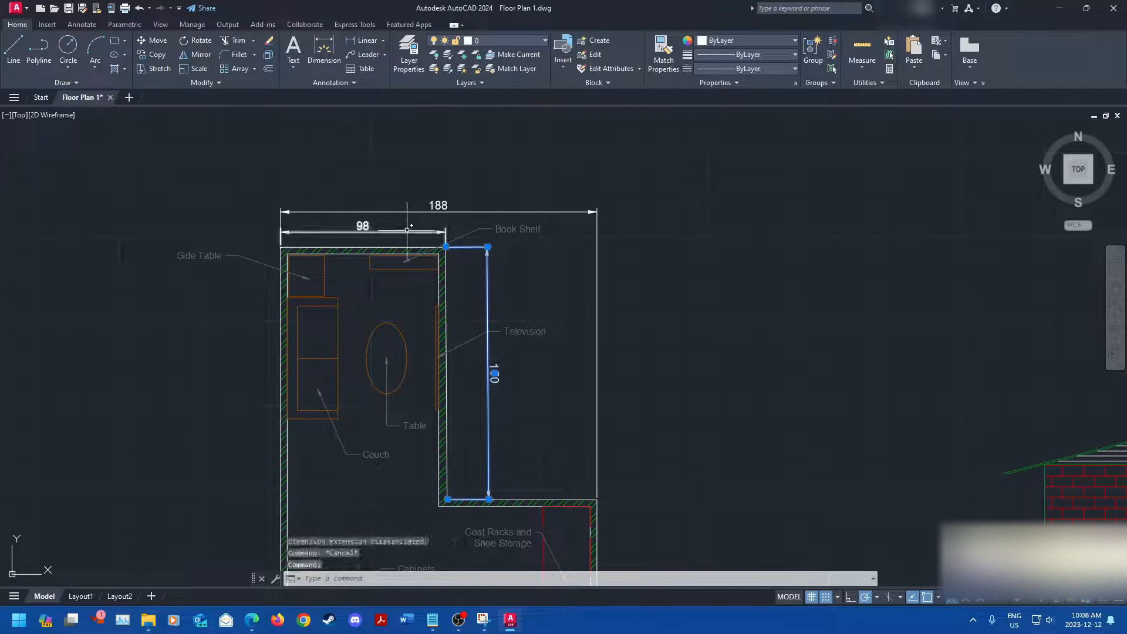
key("Escape")
Dimension the full outer length of the plan's left wall, placing the dimension outside the wall
middle_click_drag(544, 368, 664, 271)
type("DIMEN")
key("Return")
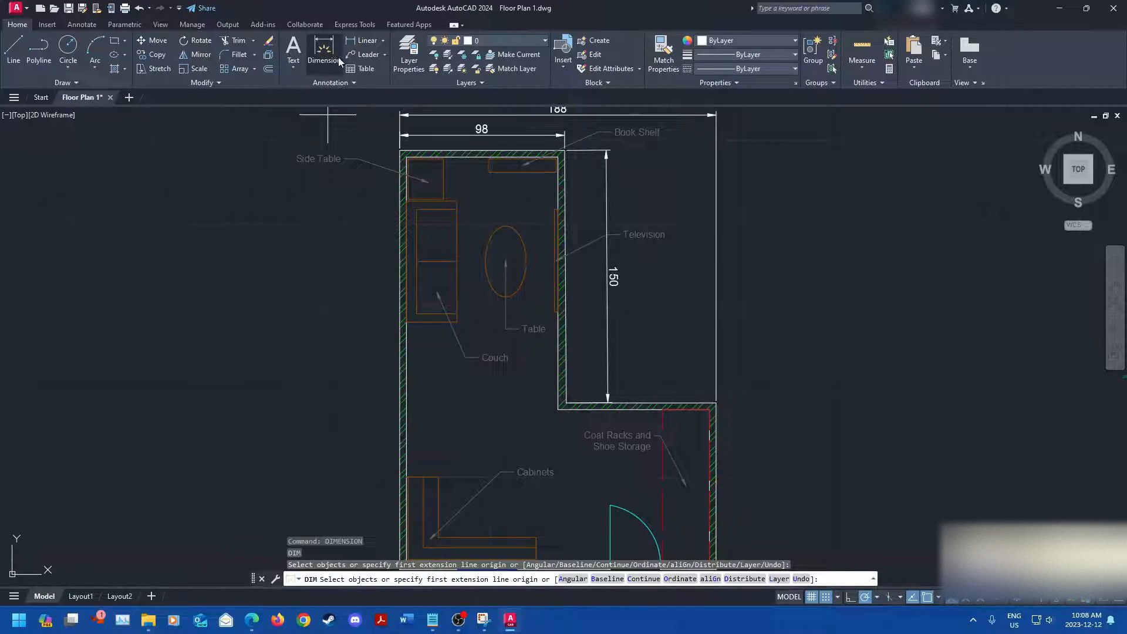
scroll(598, 367, "up", 8)
left_click(536, 340)
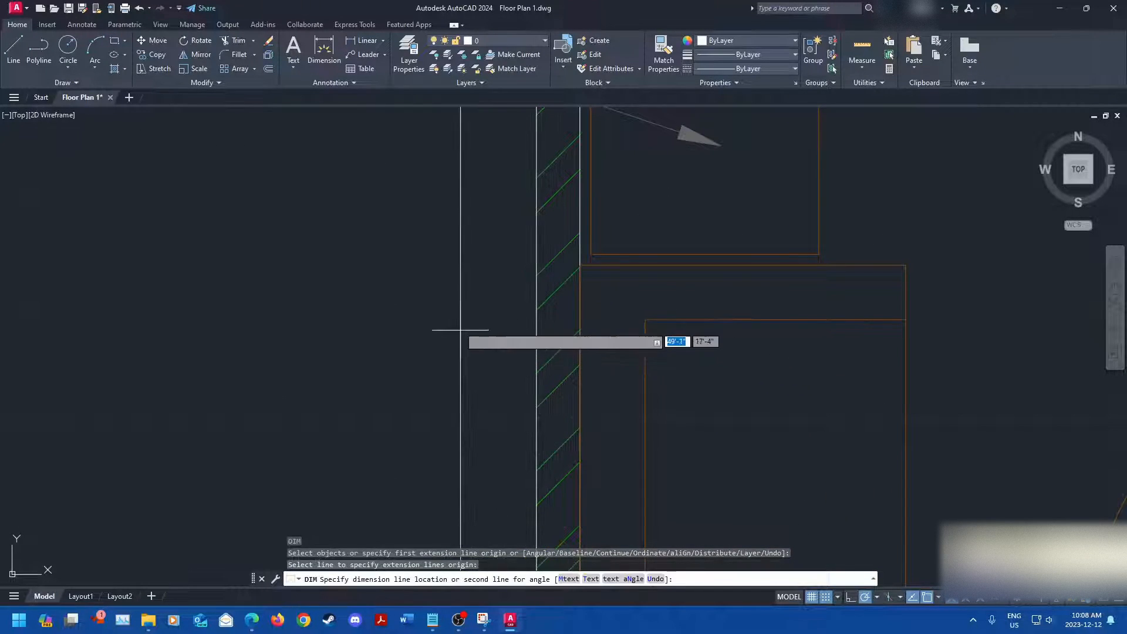
left_click(403, 335)
scroll(405, 352, "down", 8)
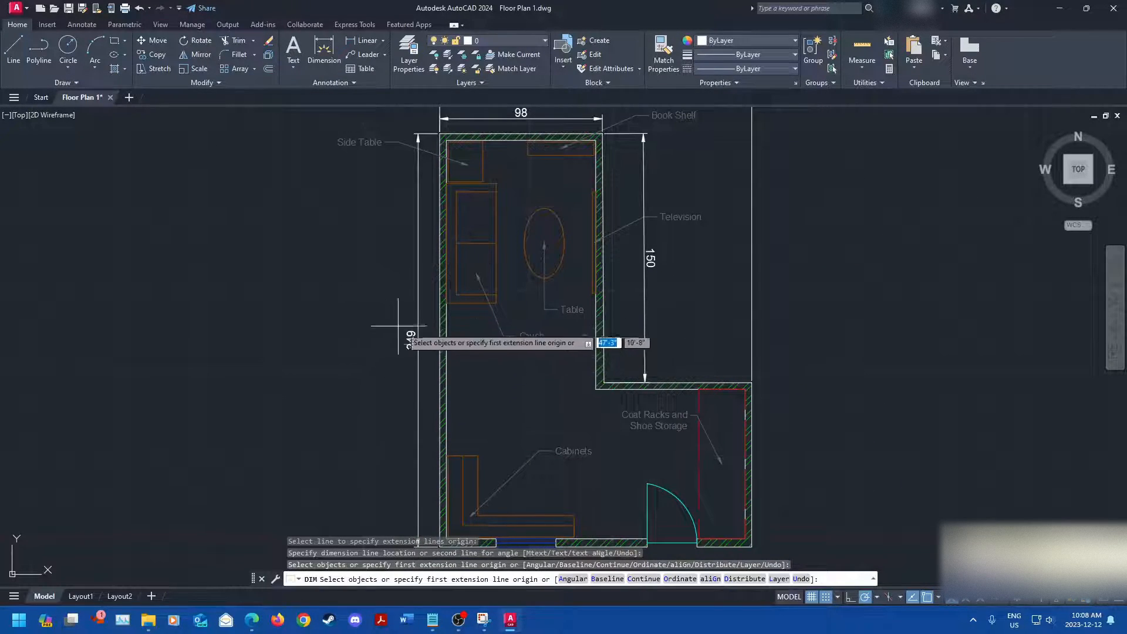
middle_click_drag(433, 344, 473, 448)
key("Return")
middle_click_drag(461, 408, 444, 346)
key("Return")
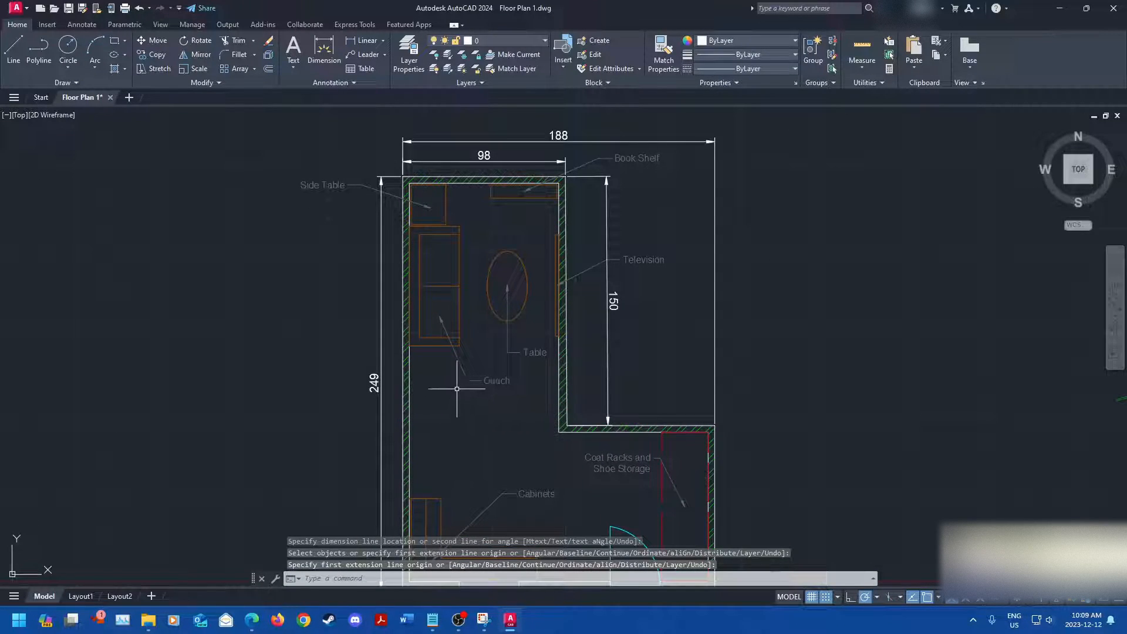
Delete the overall width dimension and both vertical wall dimensions, leaving only the top wall's dimension
left_click(607, 296)
left_click(715, 263)
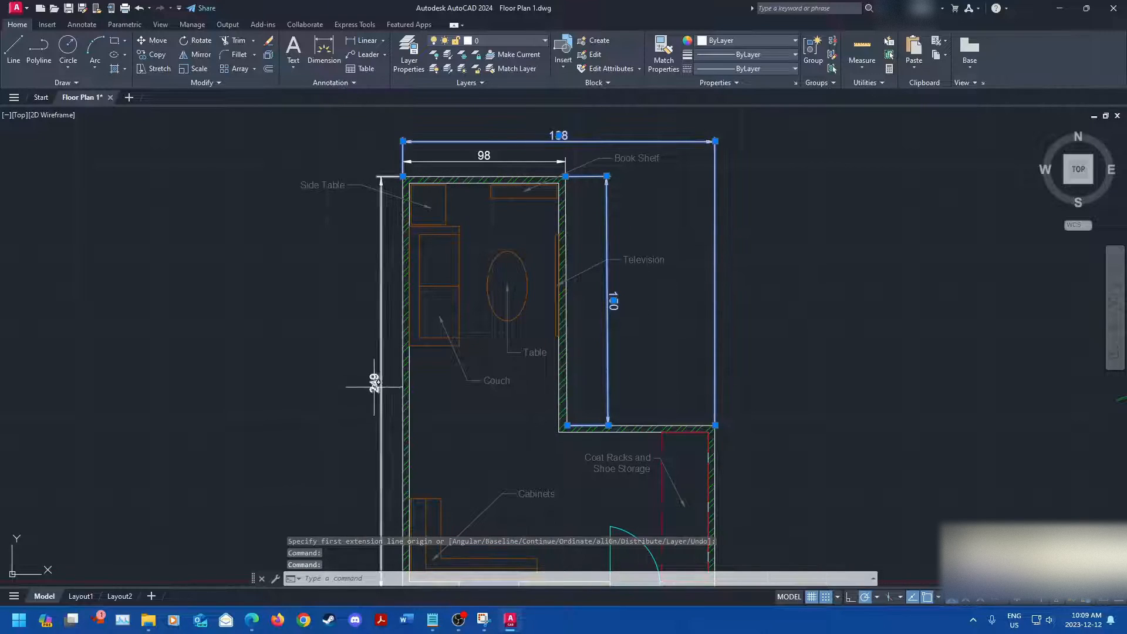
left_click(375, 380)
key("Delete")
Examine the Annotative text style's font, font style and paper text height, leaving the settings unchanged
middle_click_drag(522, 228, 555, 361)
scroll(539, 310, "up", 6)
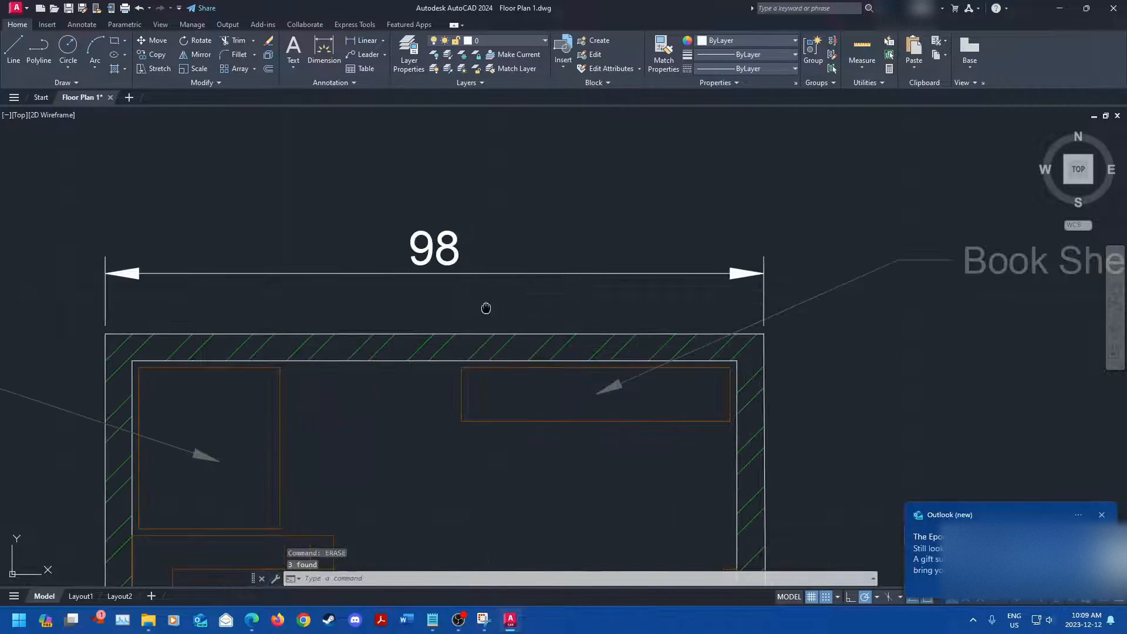
middle_click_drag(486, 307, 551, 359)
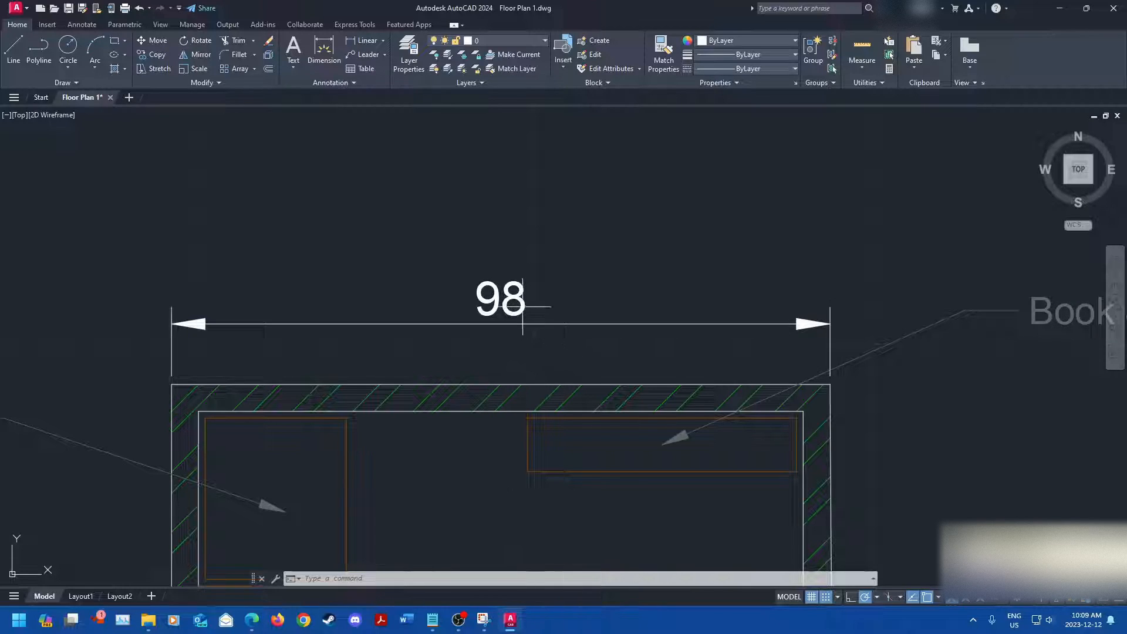
left_click(337, 84)
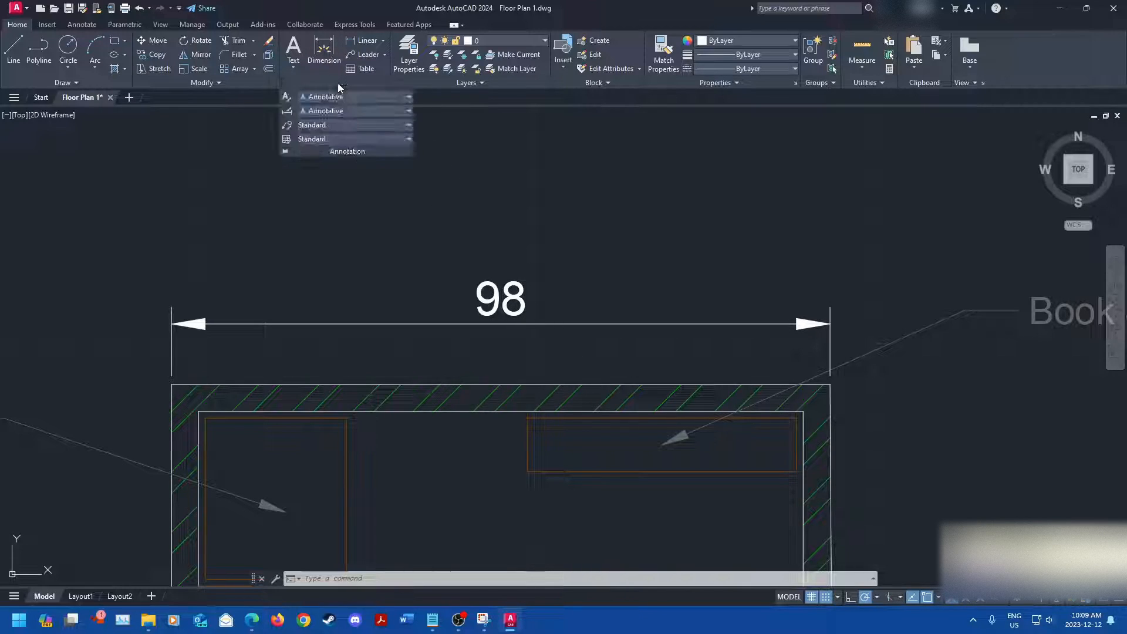
left_click(288, 98)
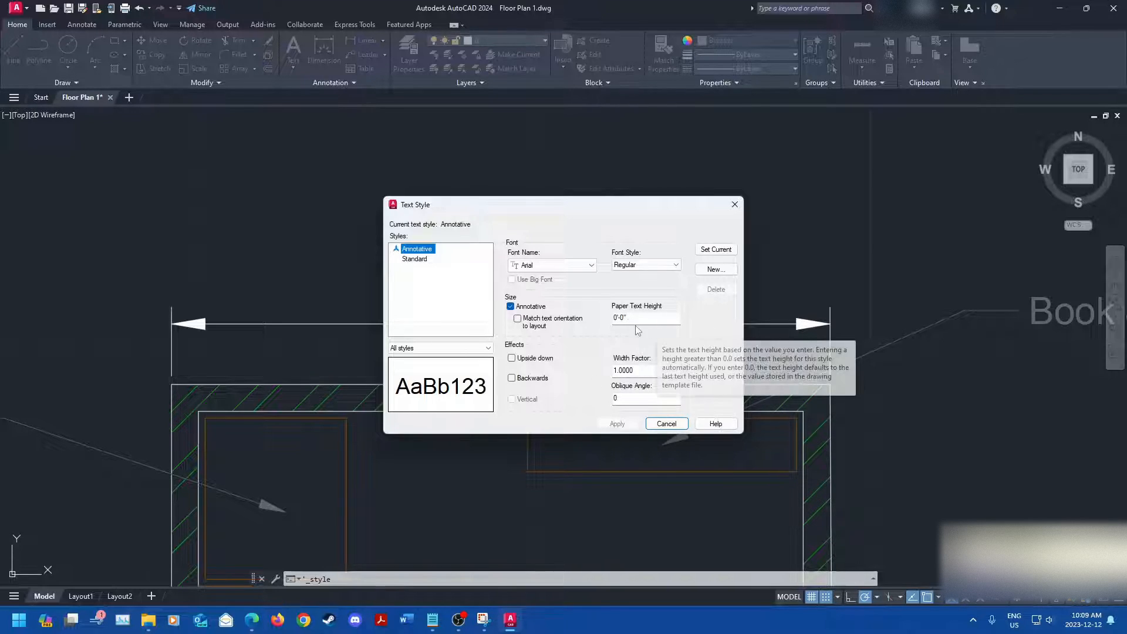
left_click(649, 265)
left_click(640, 272)
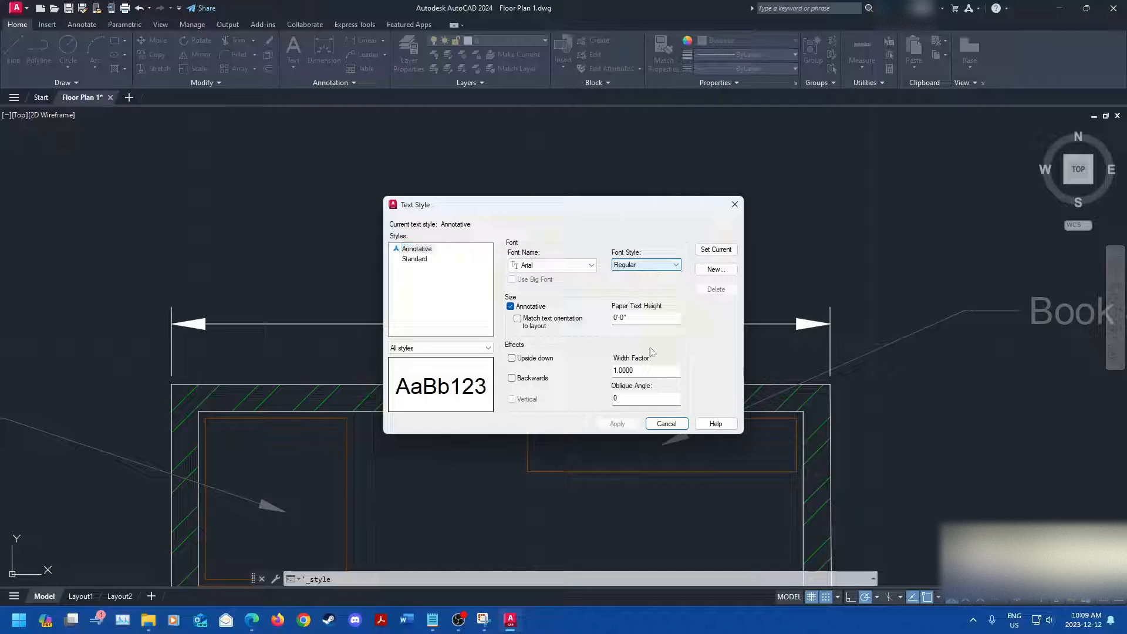
left_click(668, 426)
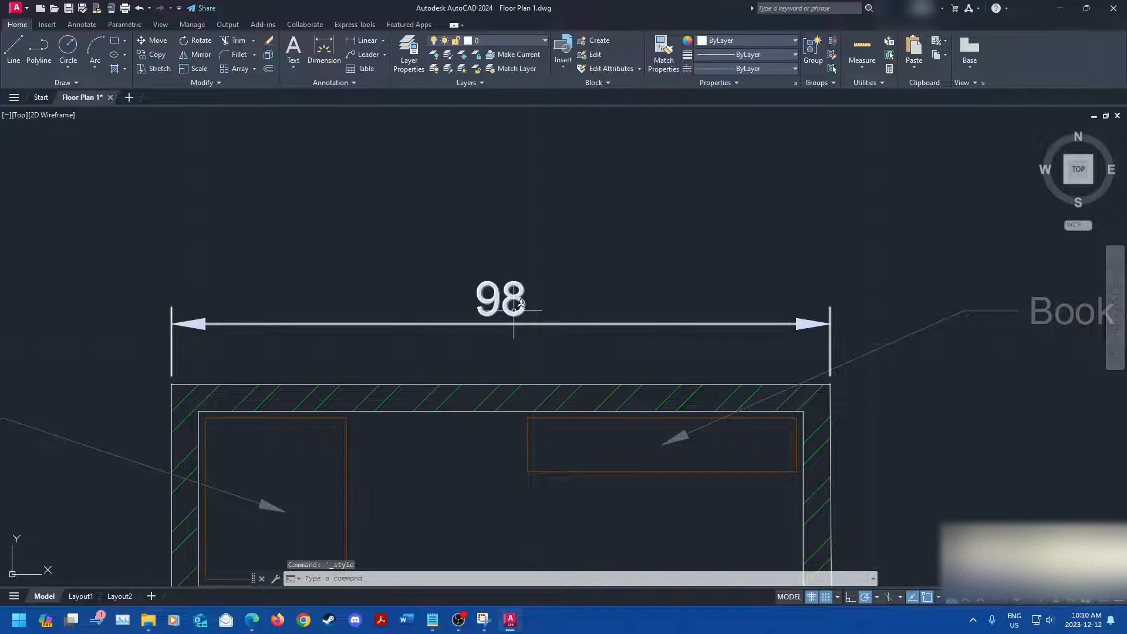
Select the top wall's width dimension and check which text style and dimension style it uses
left_click(514, 311)
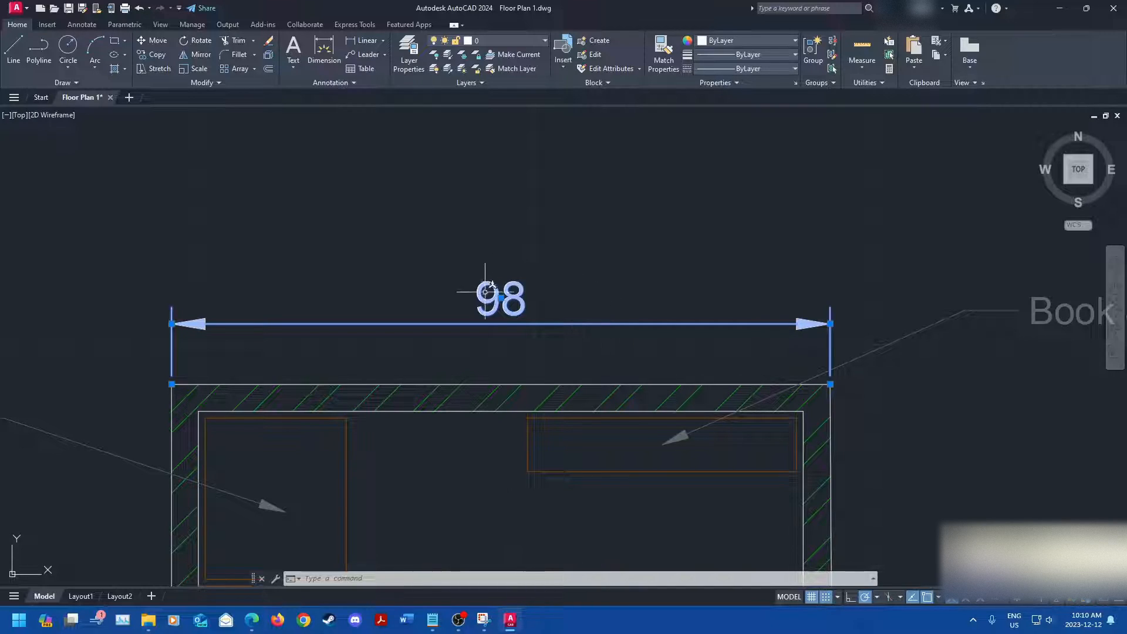
left_click(350, 85)
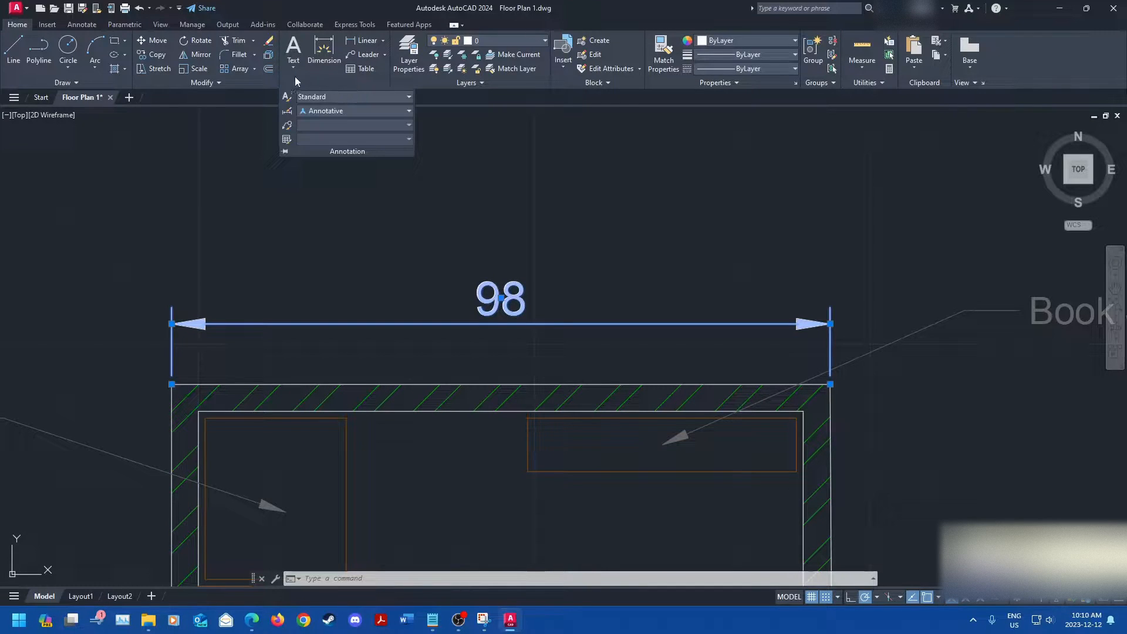
left_click(327, 97)
left_click(303, 112)
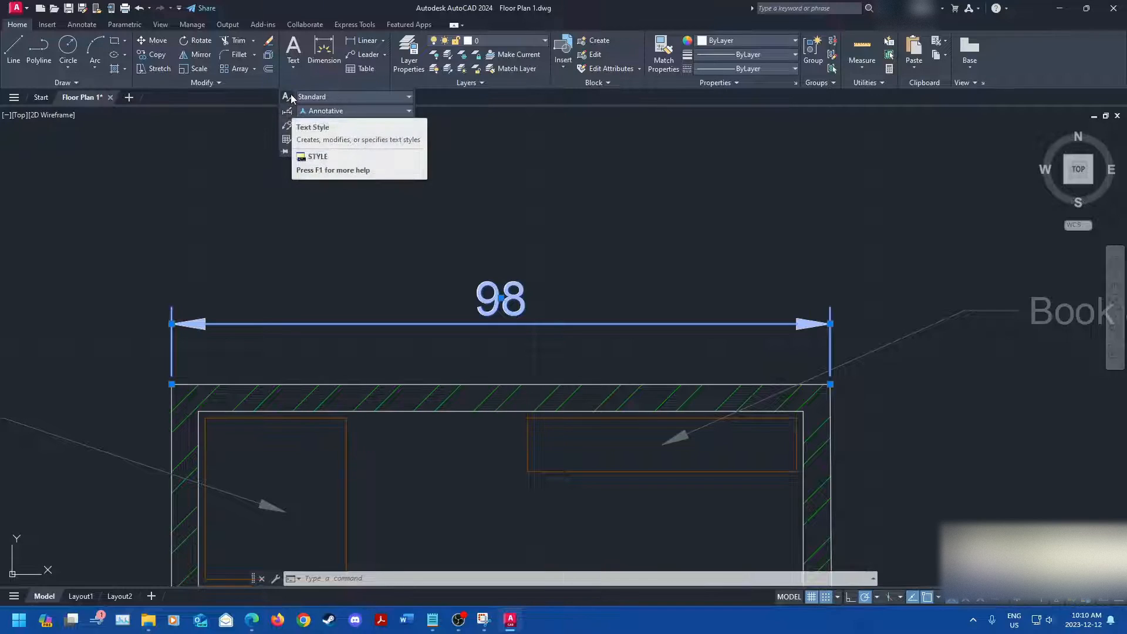
Compare the previews of the Annotative and ISO-25 styles in the Dimension Style Manager
left_click(288, 112)
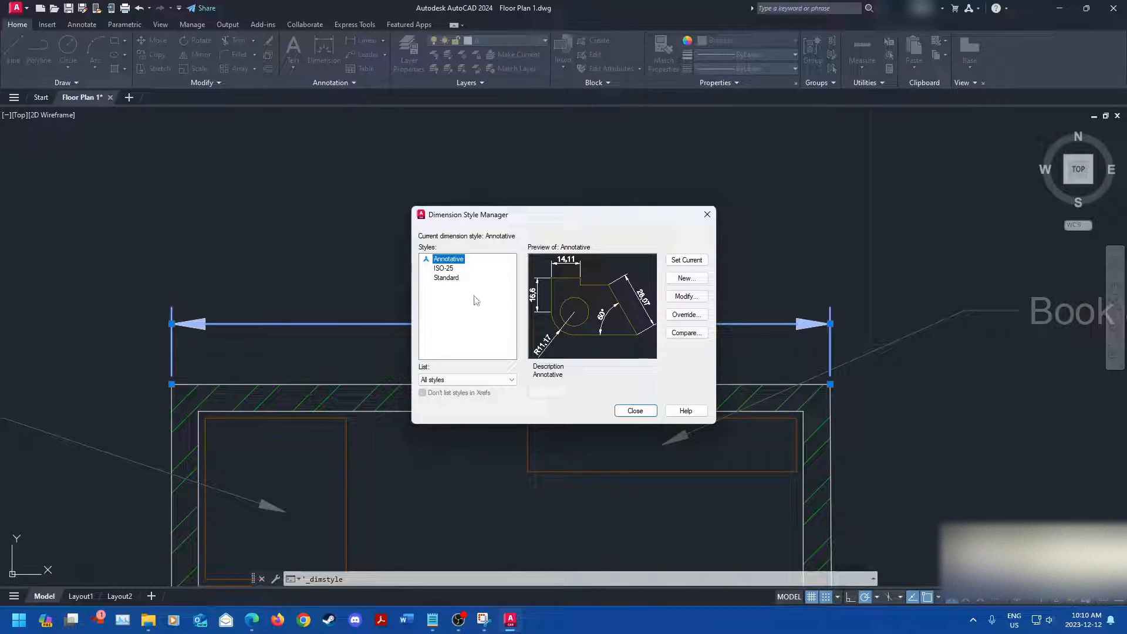
left_click(444, 269)
left_click(450, 259)
left_click(450, 267)
left_click(452, 259)
left_click(447, 268)
left_click(451, 259)
left_click(449, 269)
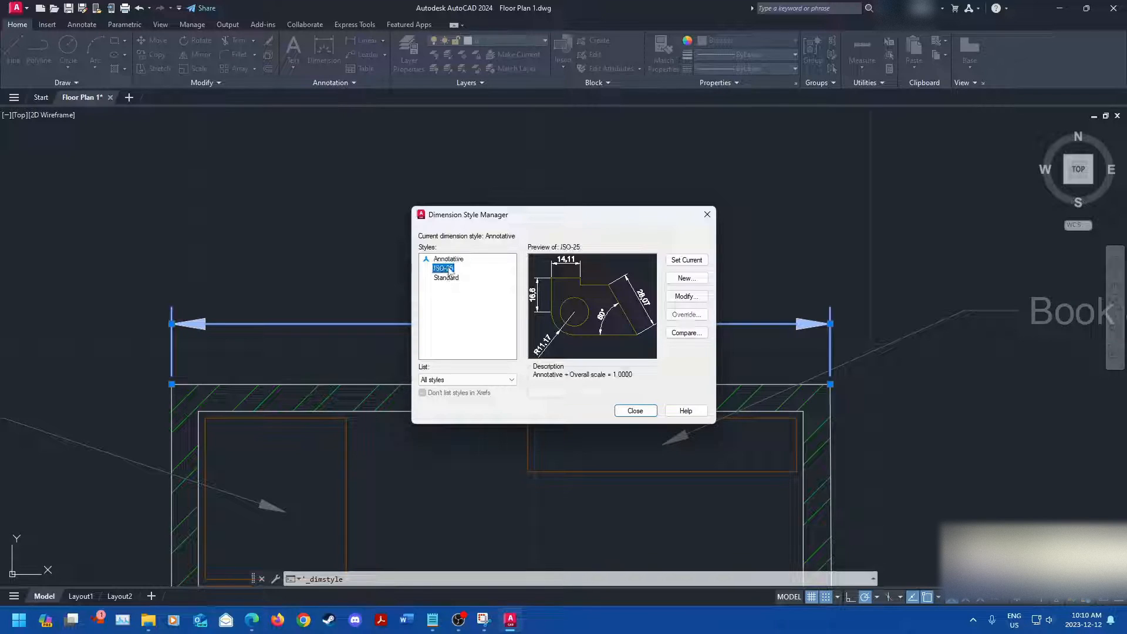
Review the Annotative dimension style's primary units, arrowhead, text and fit settings without modifying them, and leave the Dimension Style Manager
left_click(453, 260)
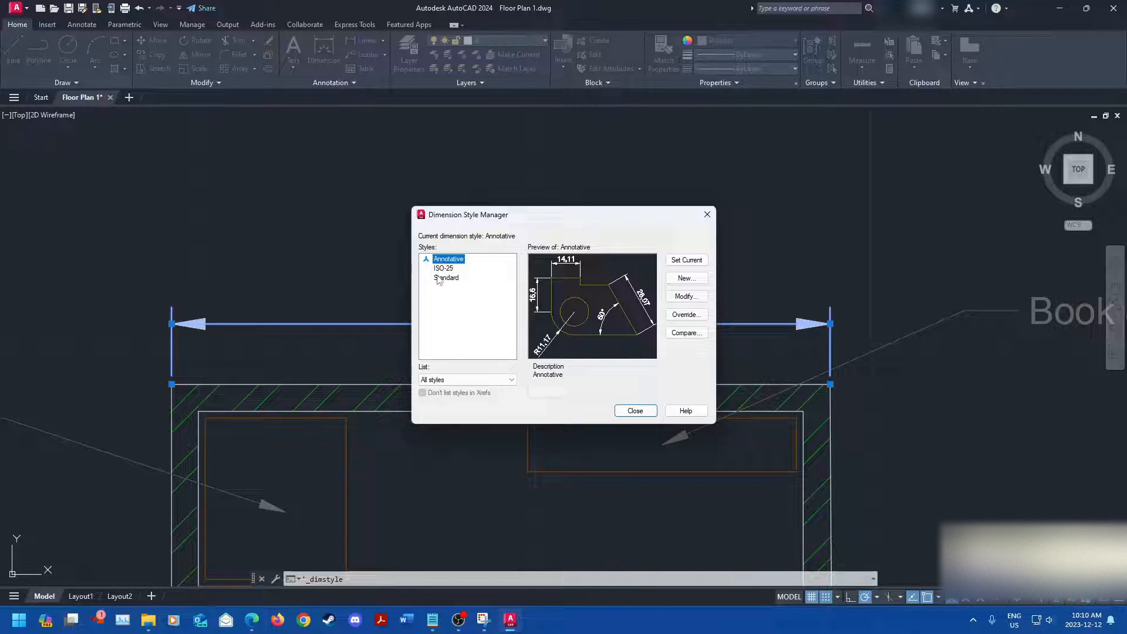
left_click(685, 296)
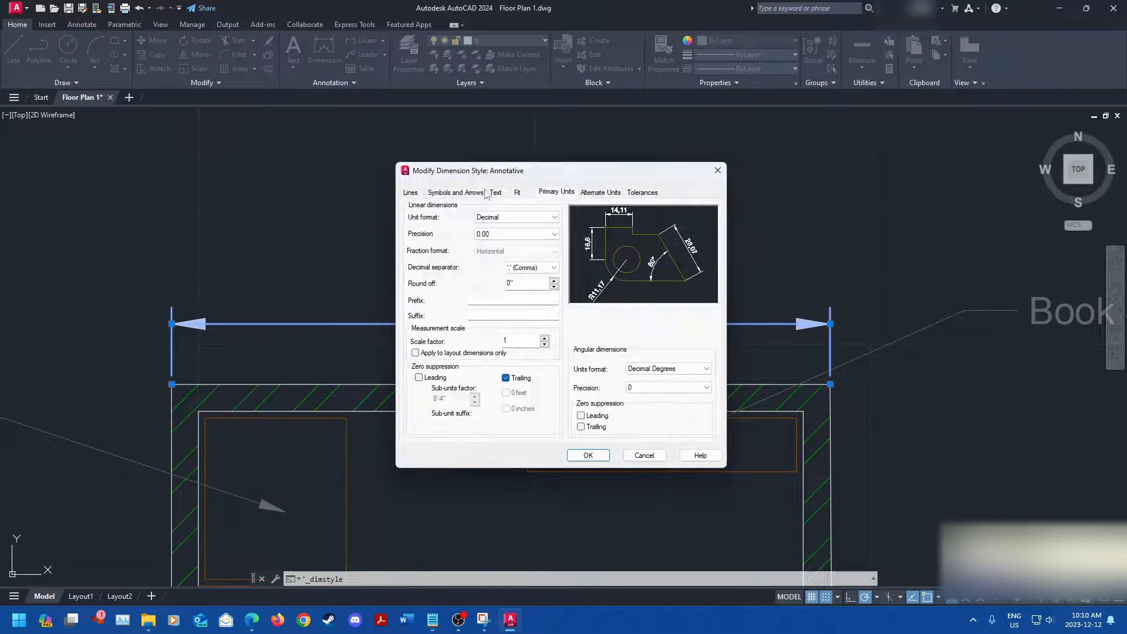
left_click(480, 194)
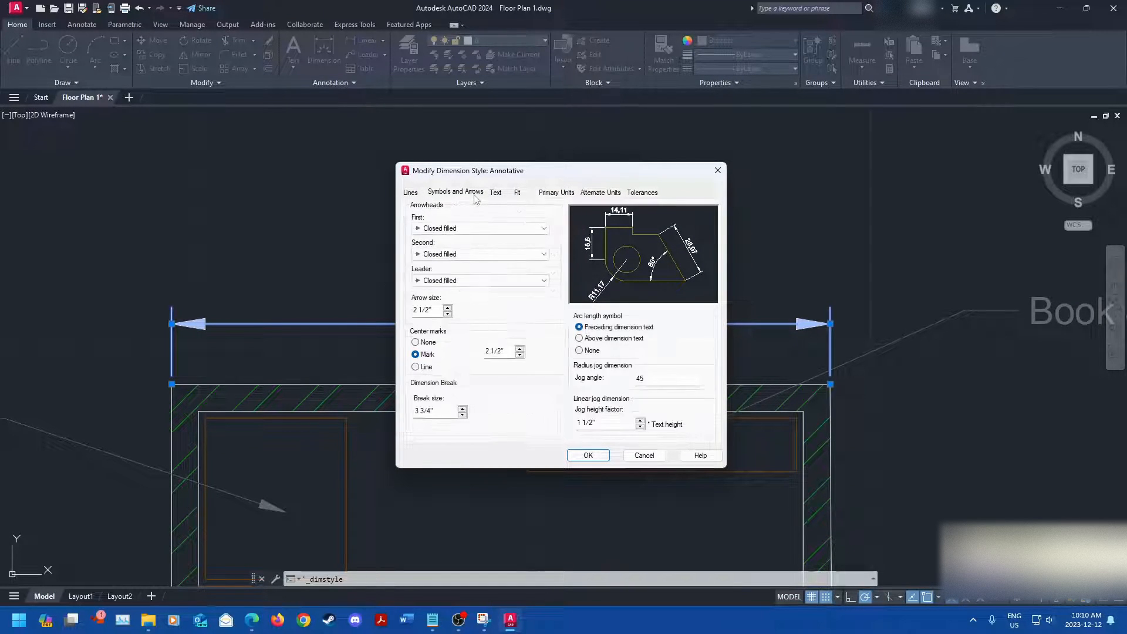
left_click(498, 193)
left_click(523, 193)
left_click(498, 193)
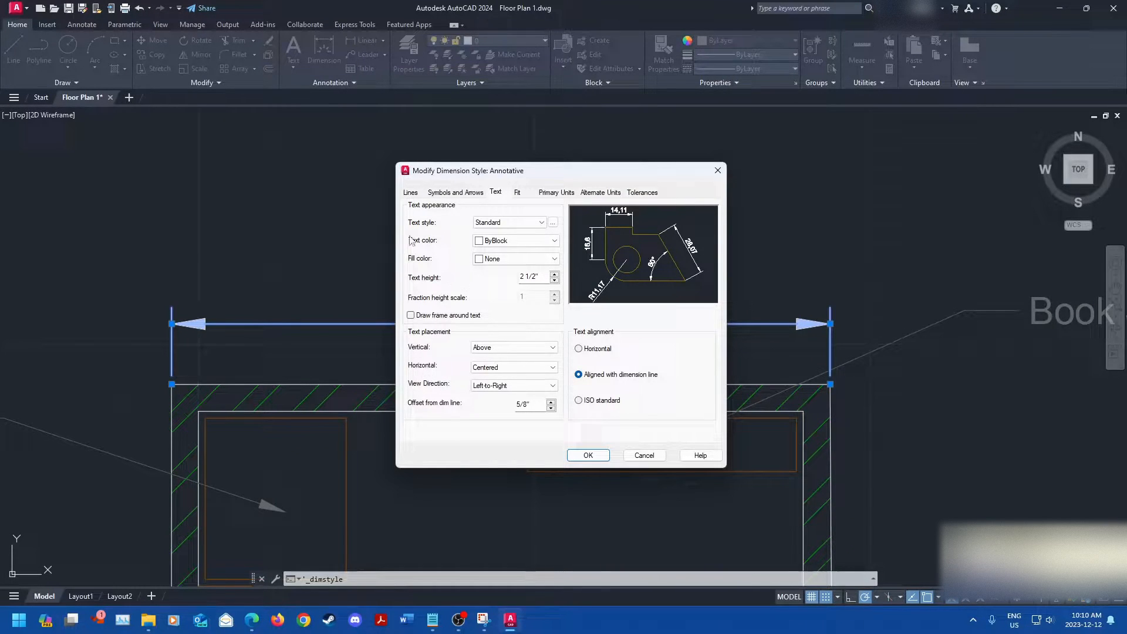
left_click(557, 192)
left_click(717, 171)
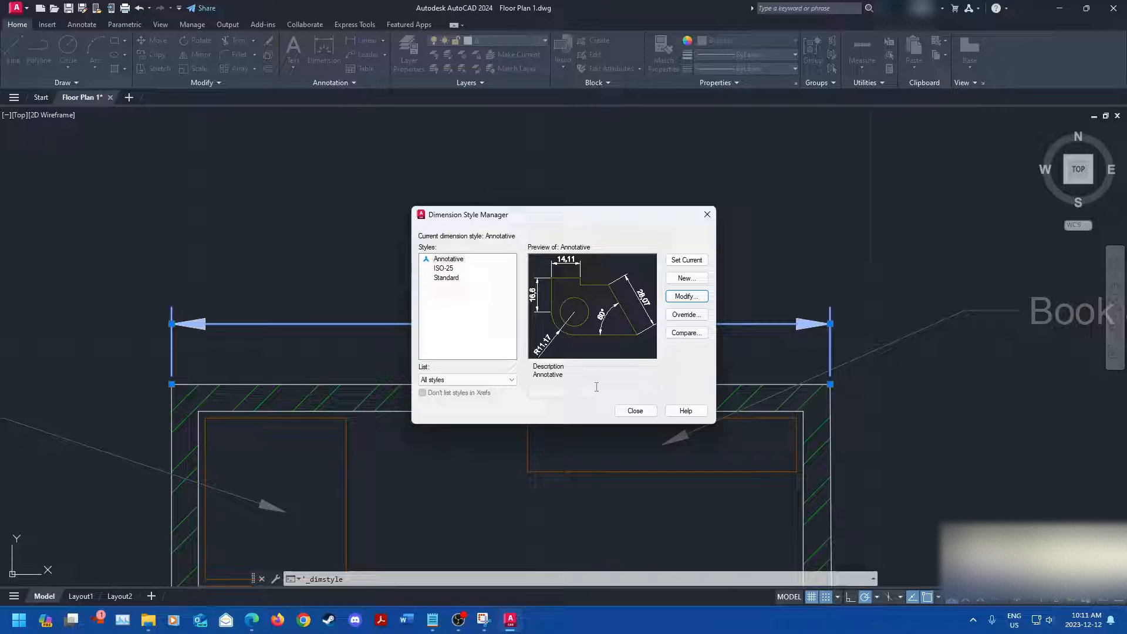
left_click(635, 411)
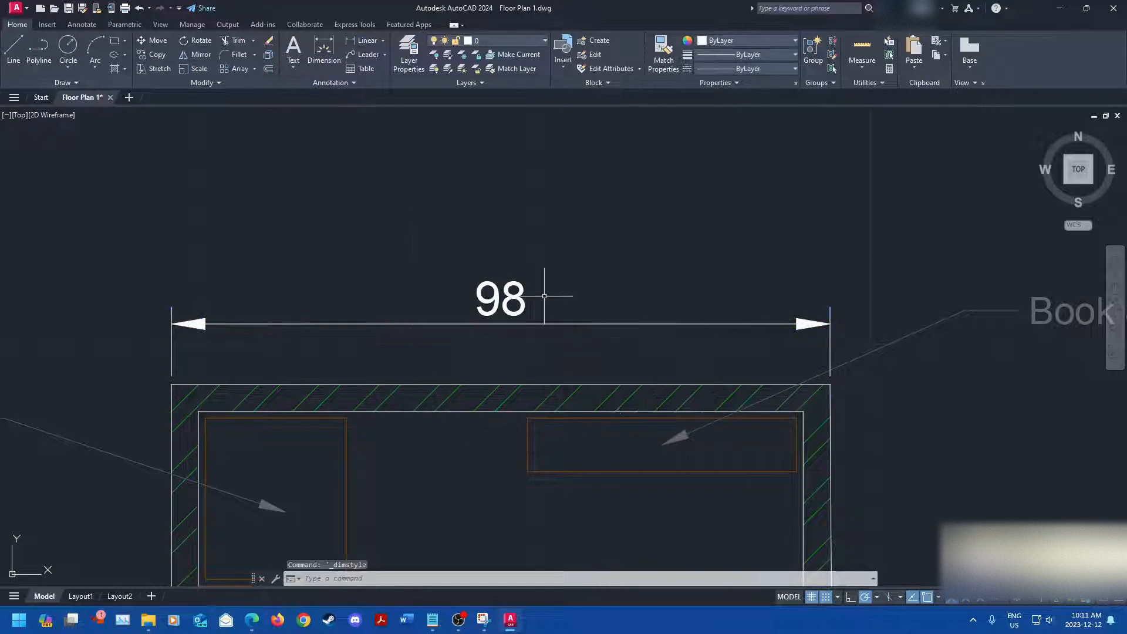
Apply the Standard dimension style to the top wall's width dimension
left_click(520, 299)
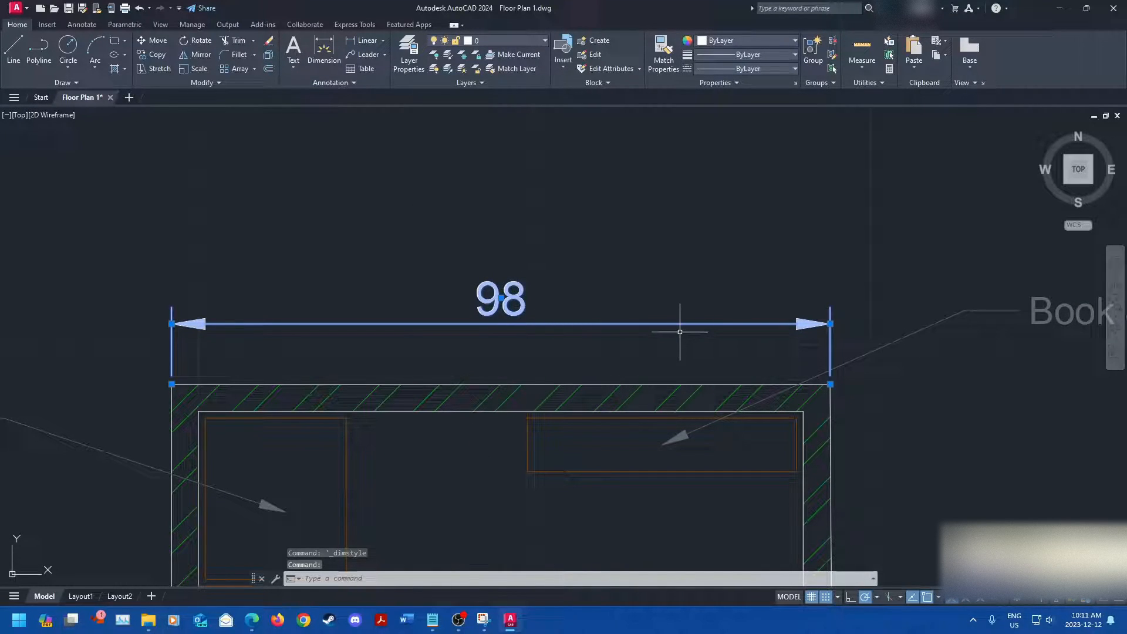
left_click(365, 80)
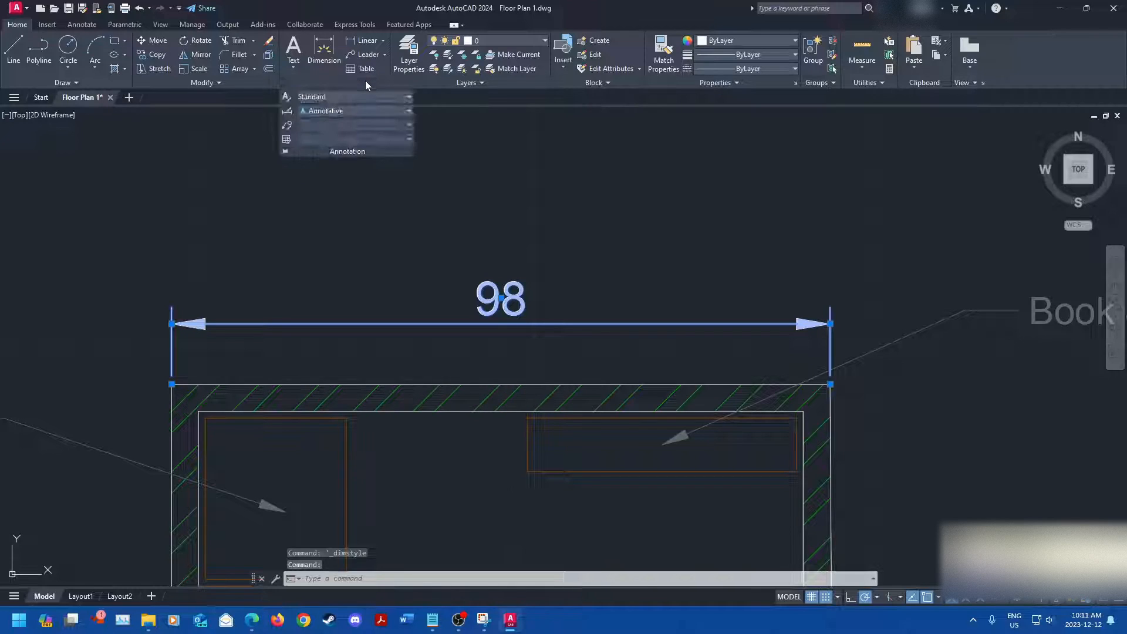
left_click(361, 112)
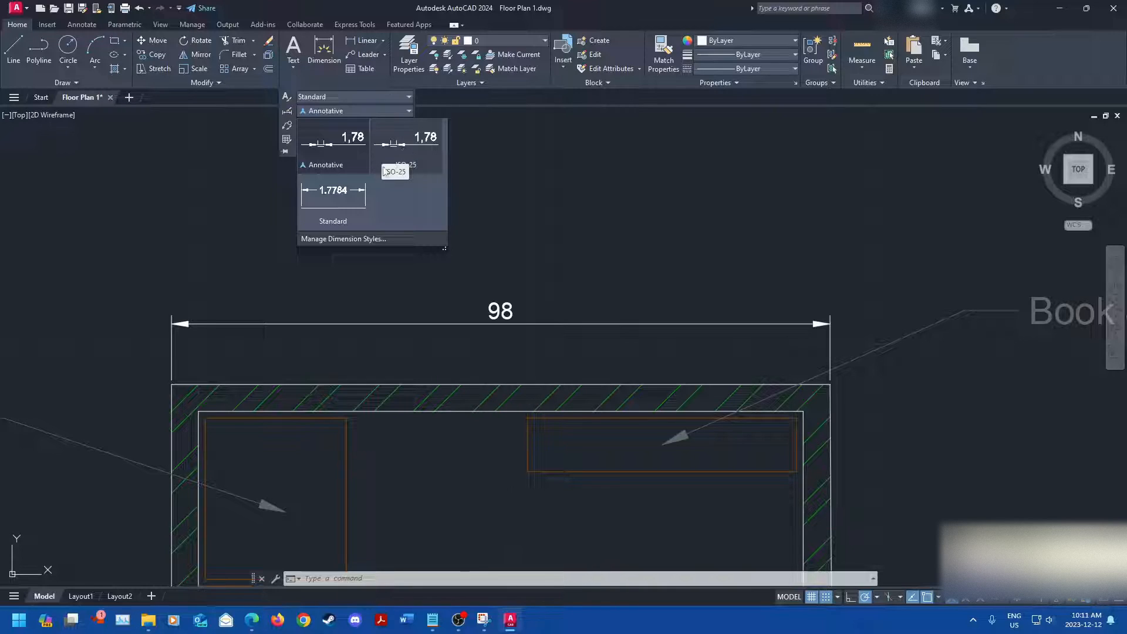
left_click(336, 206)
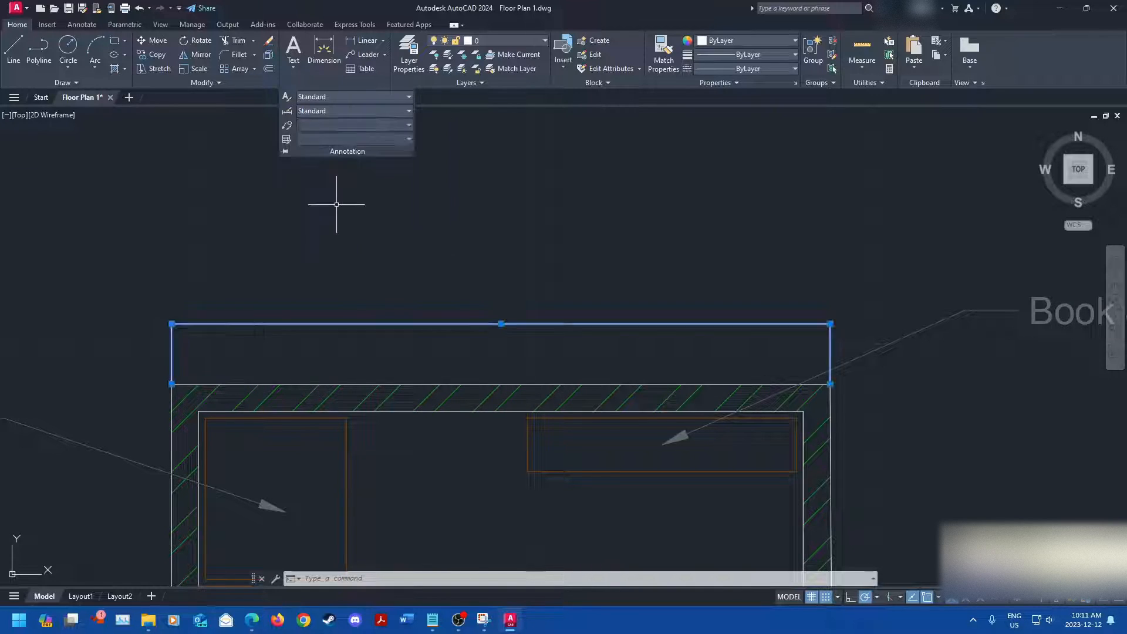
key("Escape")
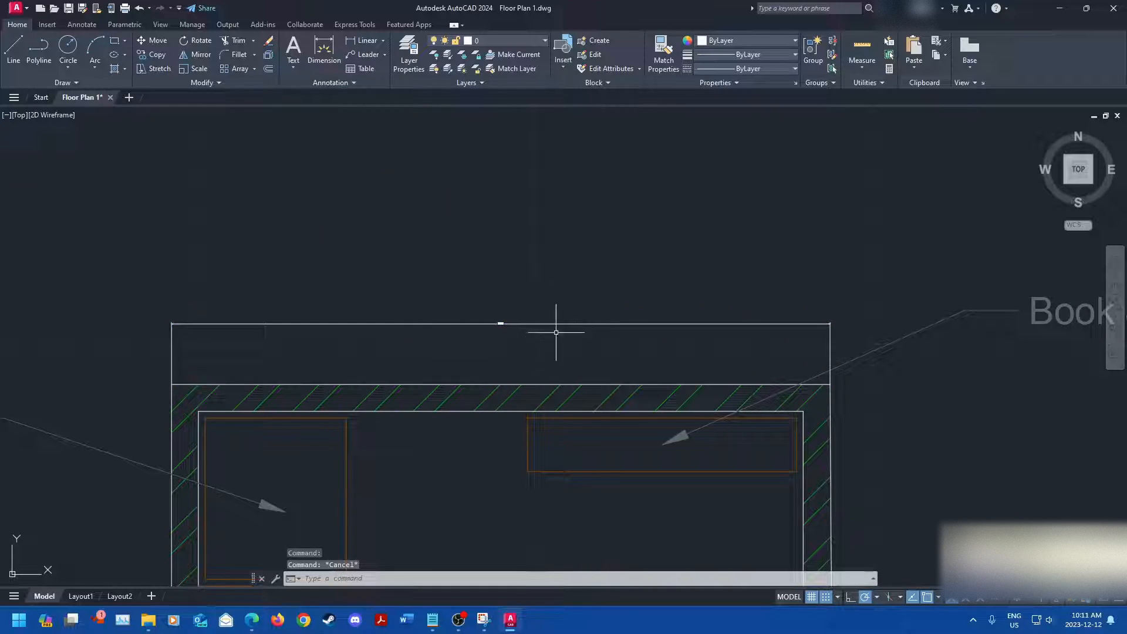
Examine the top wall's Standard-style dimension text up close and its size relative to the wall
scroll(502, 321, "up", 10)
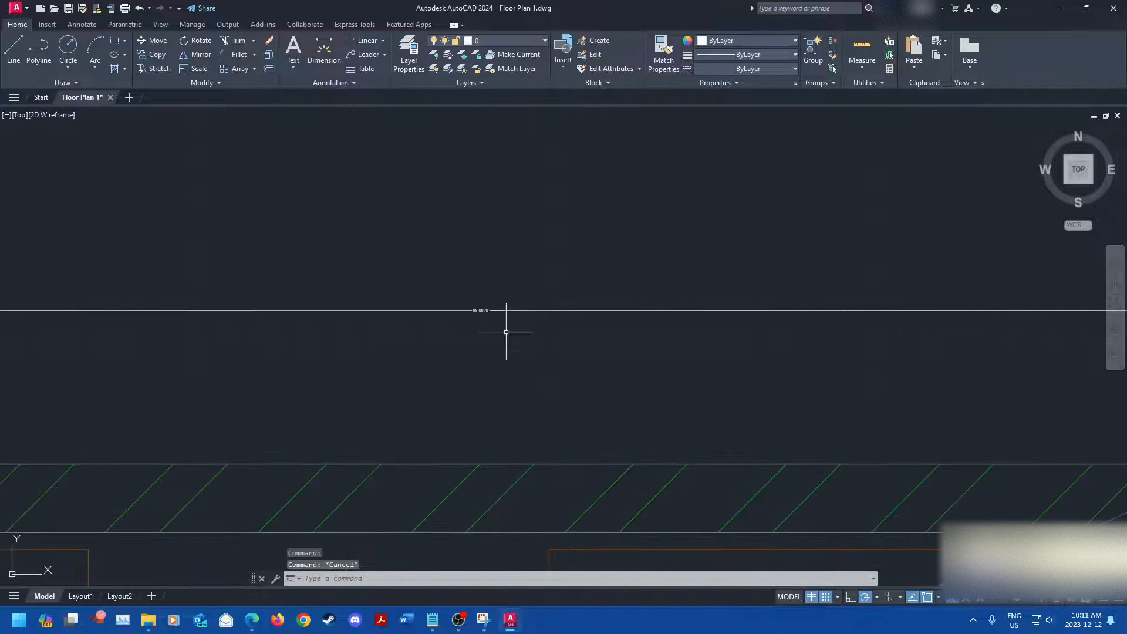
scroll(468, 337, "down", 7)
scroll(520, 293, "down", 6)
scroll(516, 323, "up", 8)
scroll(546, 346, "down", 4)
middle_click_drag(565, 365, 440, 312)
left_click(314, 320)
key("Escape")
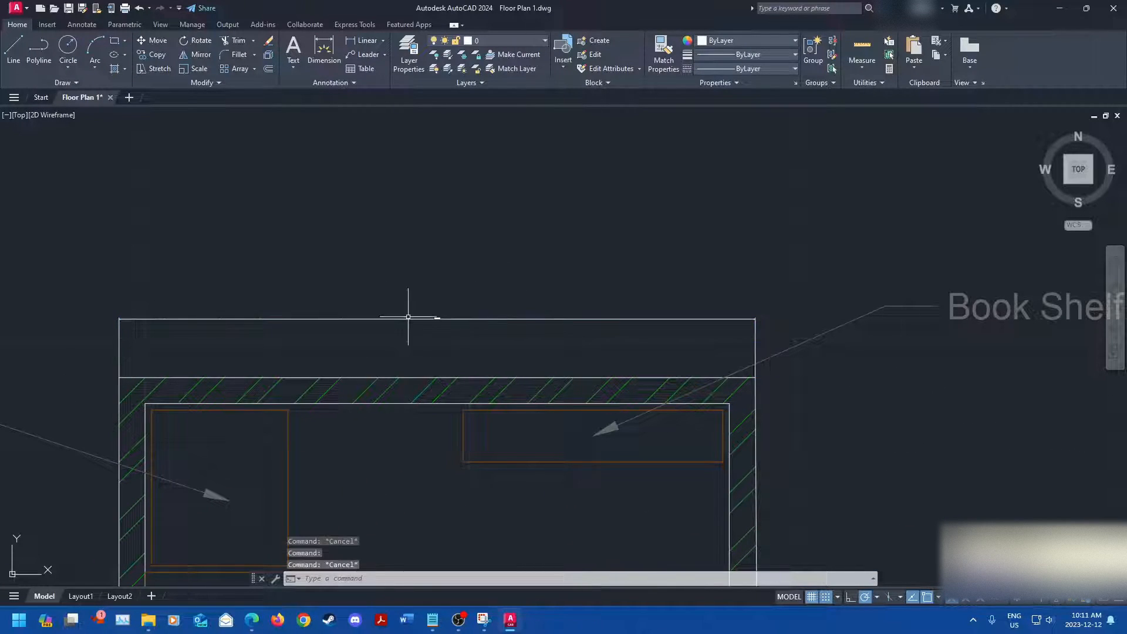
Assign the Annotative dimension style to the top wall's width dimension again
left_click(458, 319)
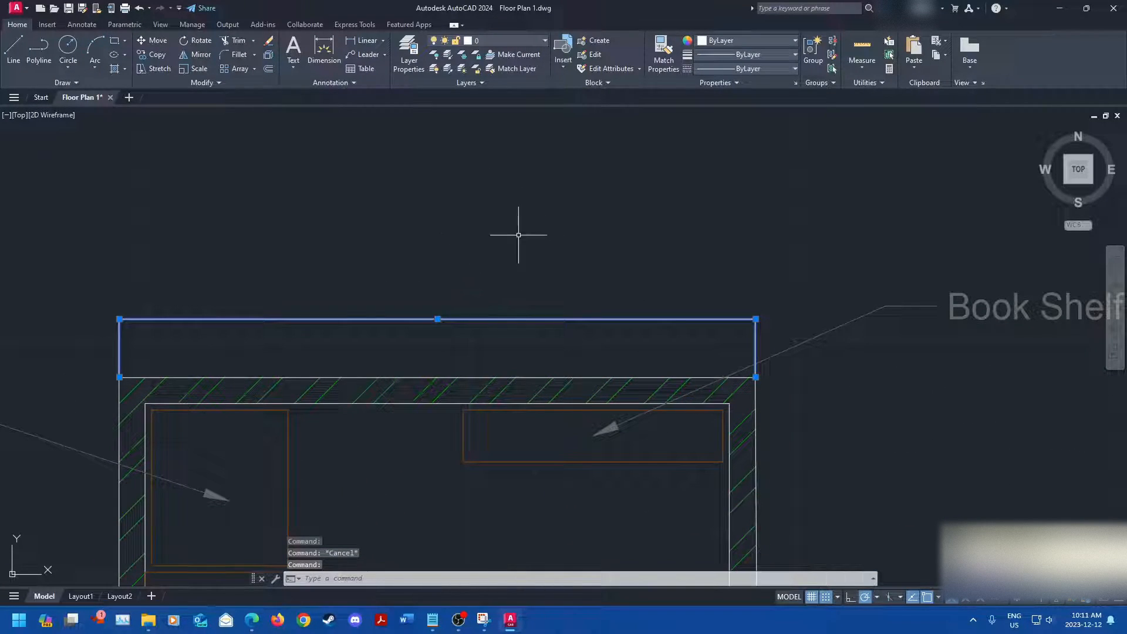
left_click(354, 83)
left_click(356, 112)
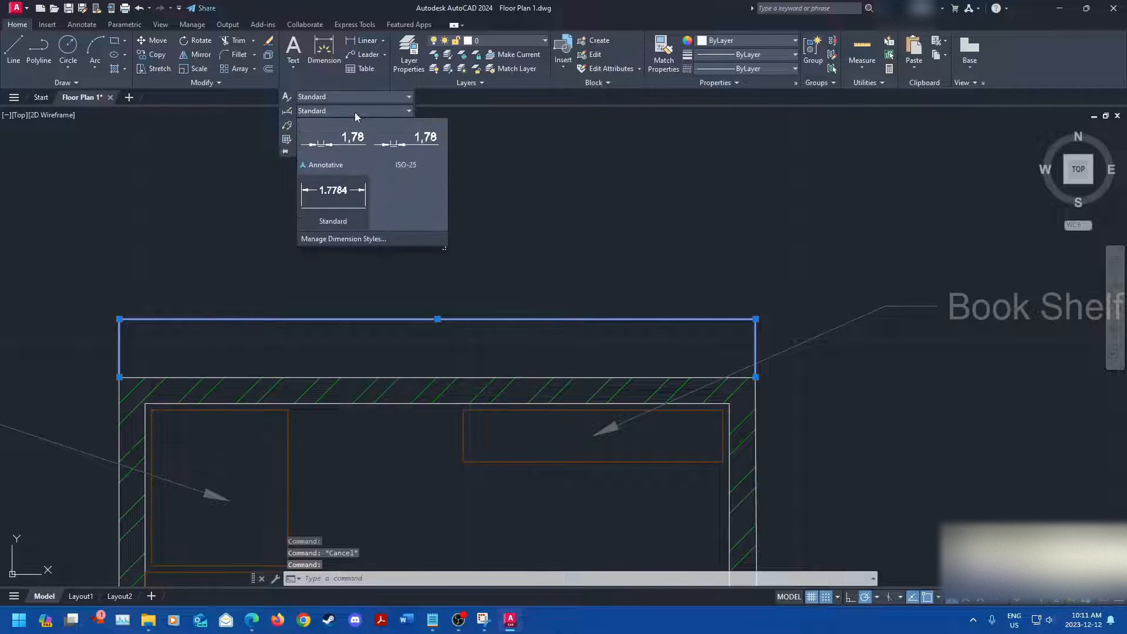
left_click(361, 162)
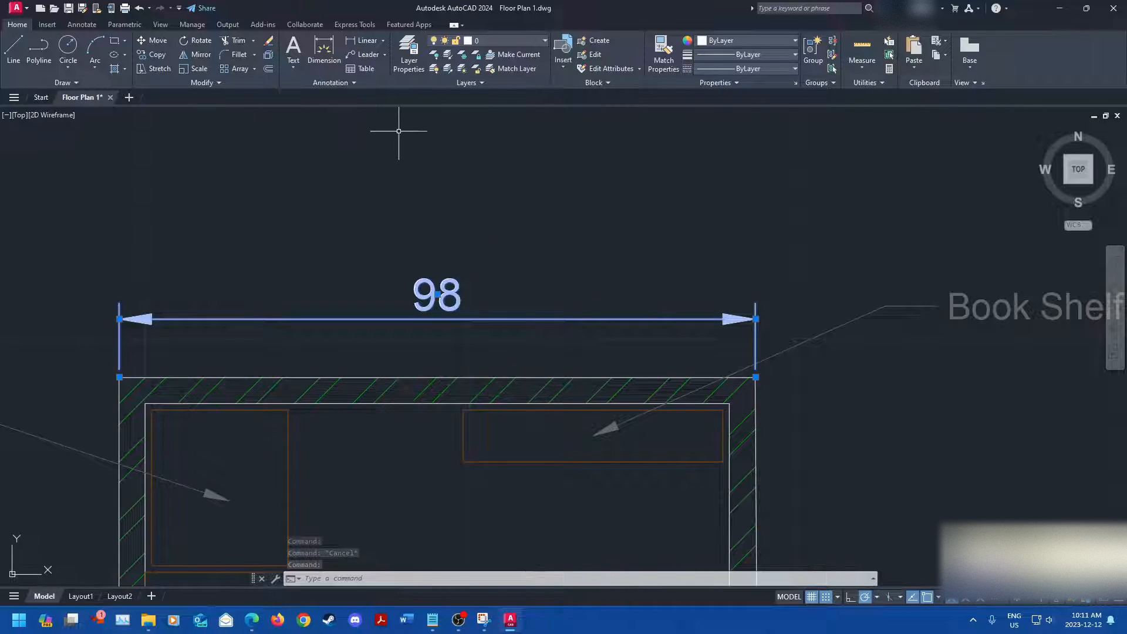
Check the available dimension styles and the Annotative preview in the Dimension Style Manager
left_click(312, 85)
left_click(351, 111)
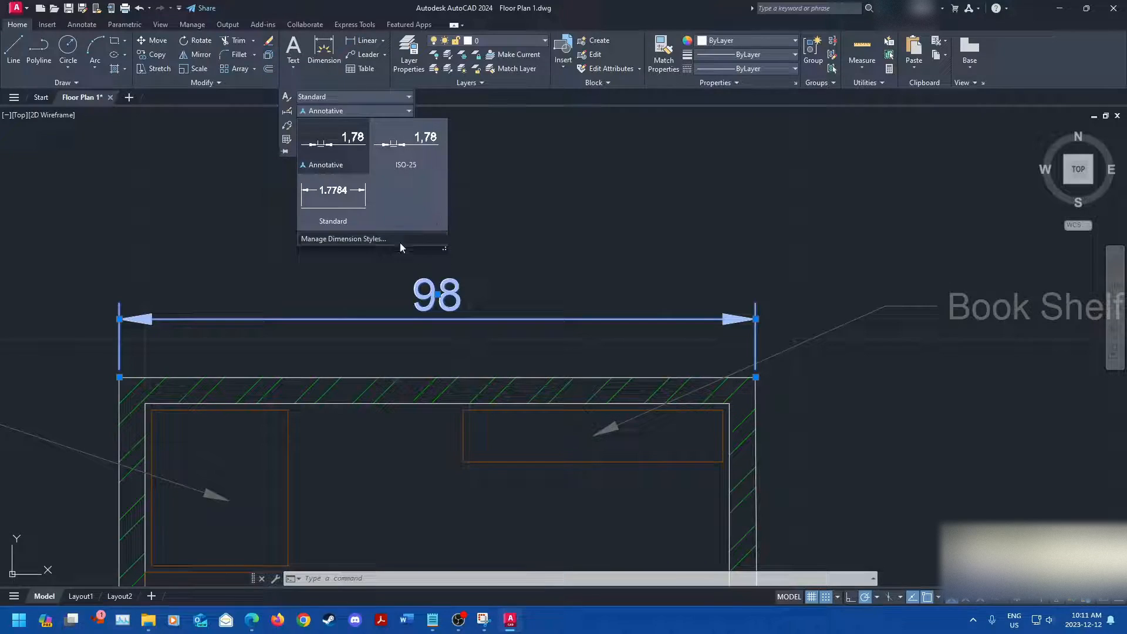
left_click(367, 241)
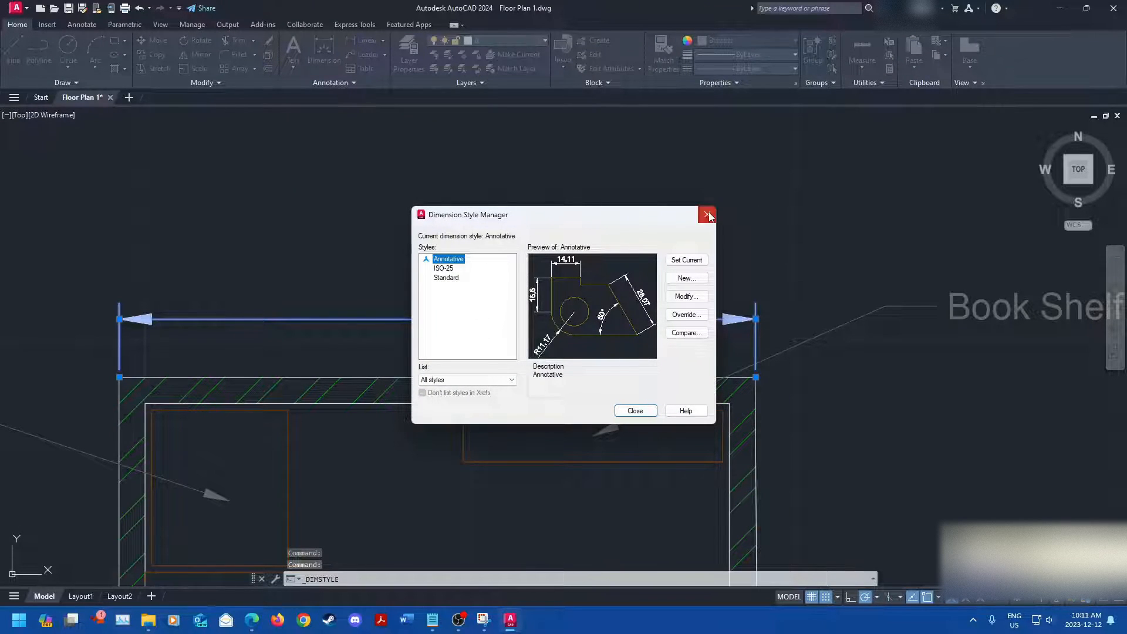
left_click(707, 215)
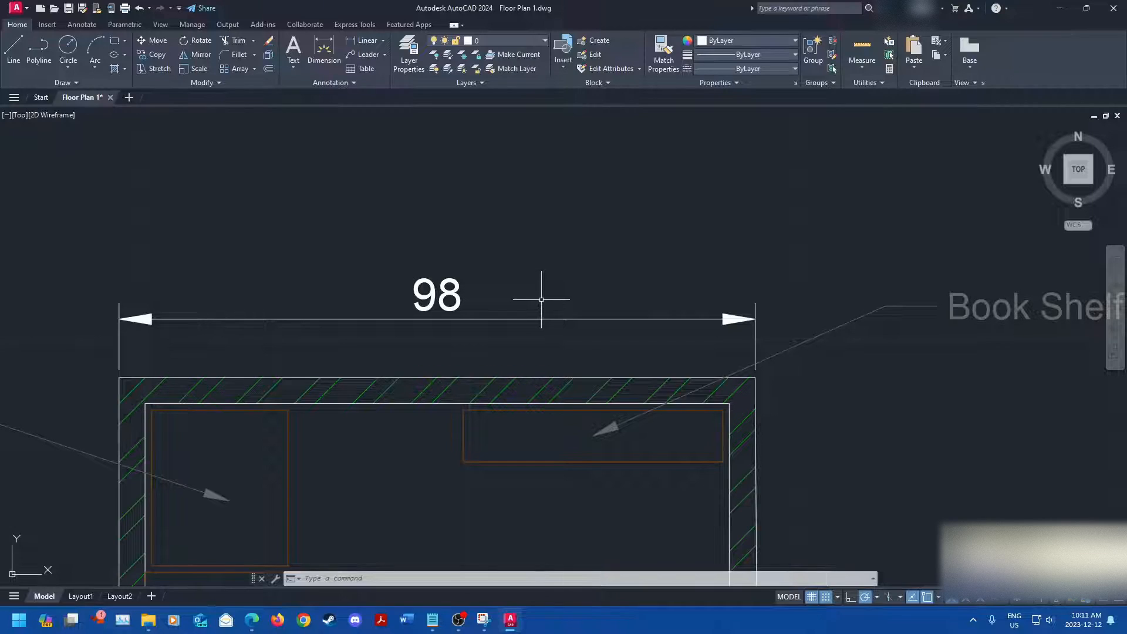
With nothing selected, make ISO-25 the current dimension style, and return the current style to Annotative
left_click(343, 82)
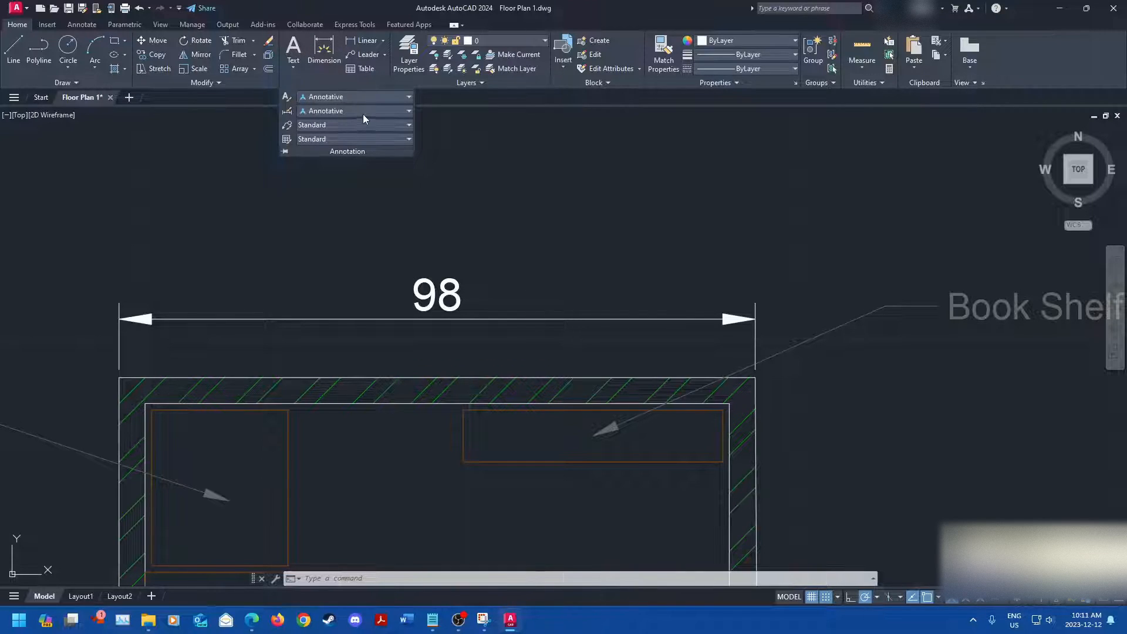
left_click(363, 117)
left_click(423, 156)
left_click(343, 82)
left_click(340, 111)
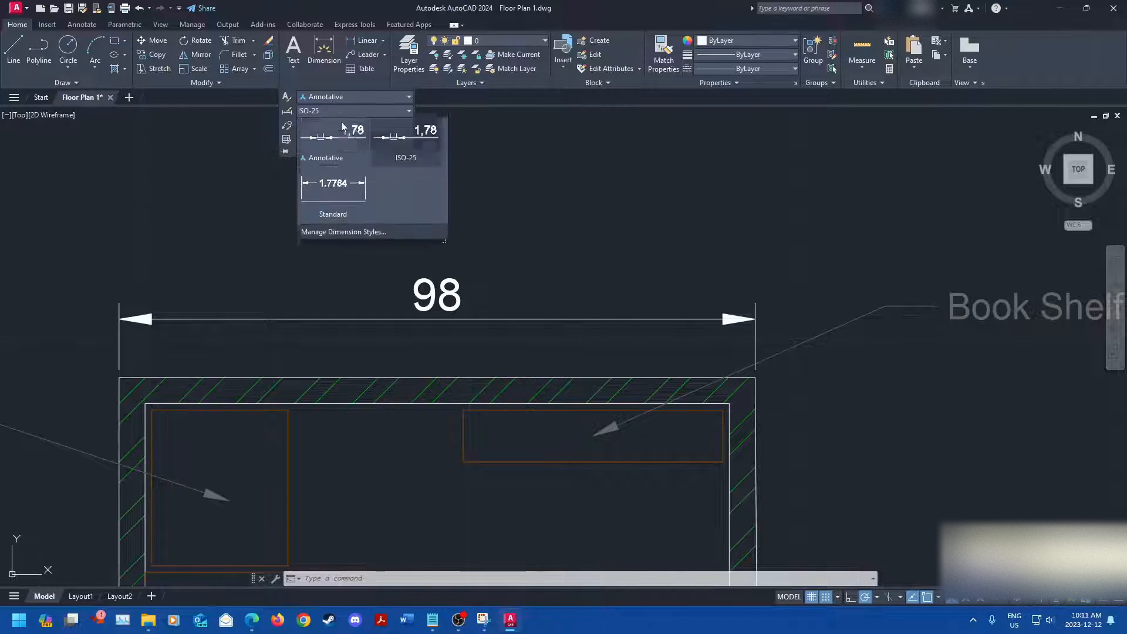
left_click(334, 155)
Try the ISO-25 dimension style on the top wall's width dimension, and return that dimension to Annotative
left_click(464, 289)
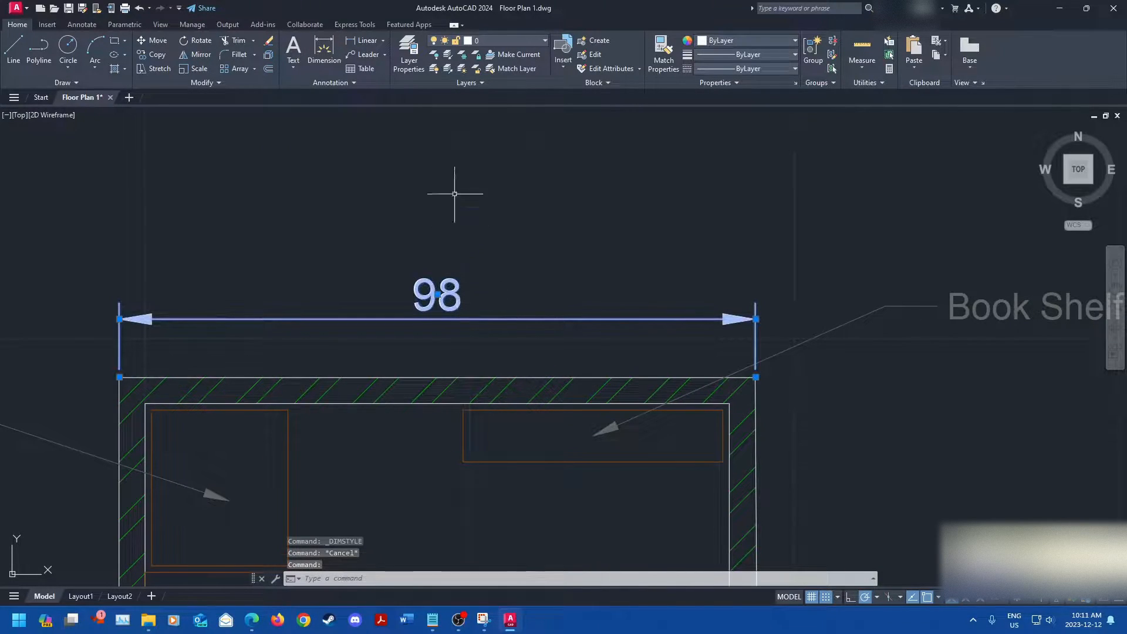
left_click(343, 82)
left_click(344, 111)
left_click(405, 145)
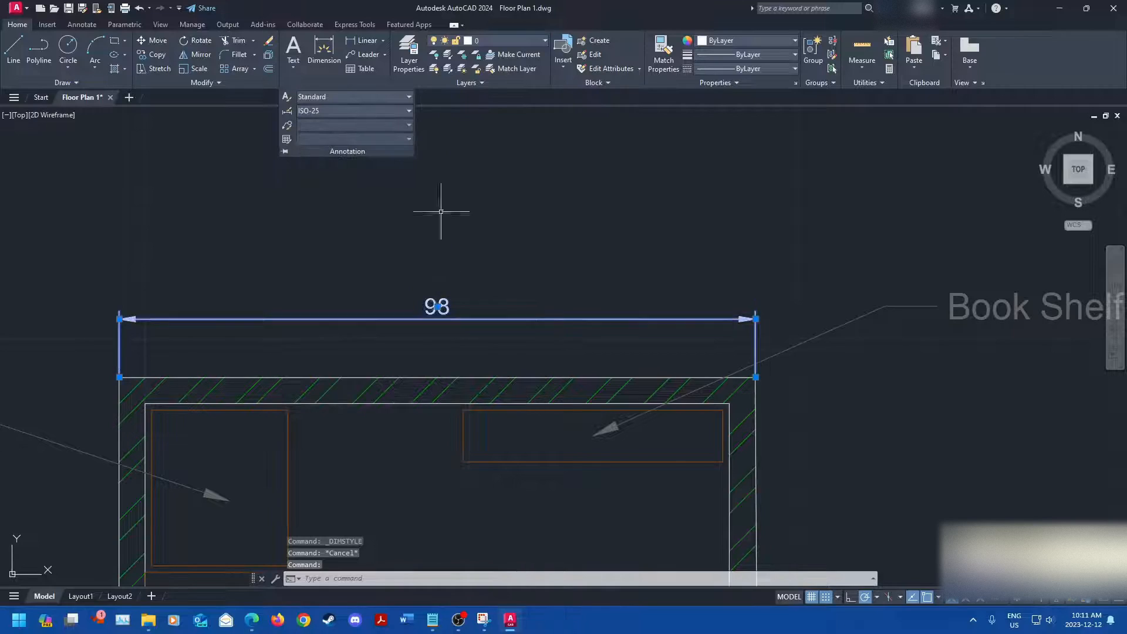
left_click(344, 111)
key("Escape")
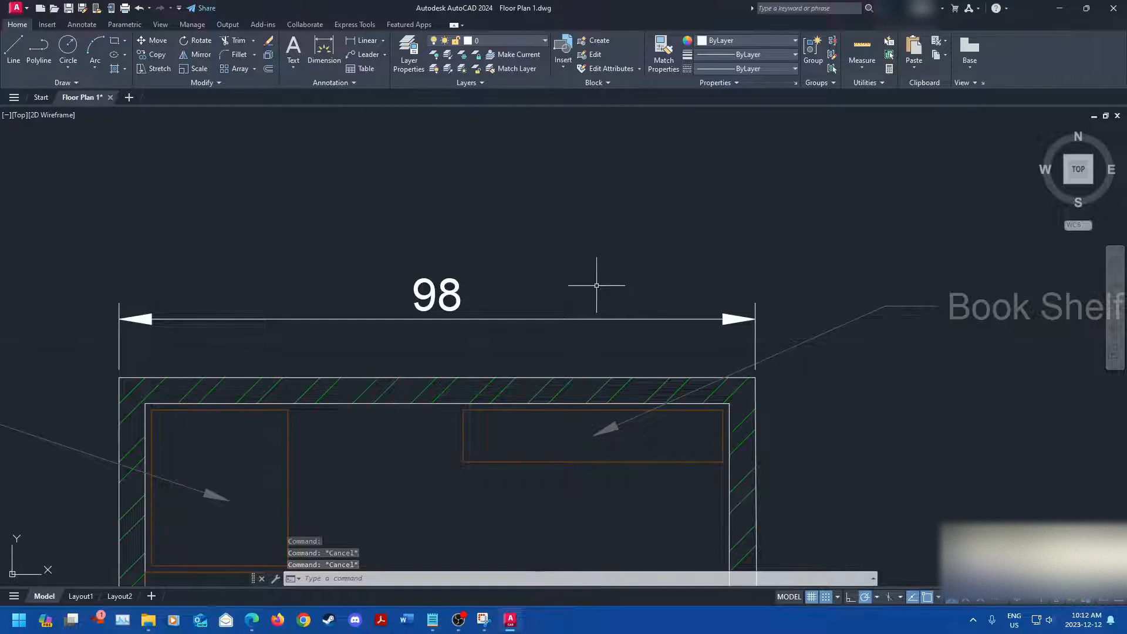
Check which text and dimension styles are current with nothing selected
left_click(343, 82)
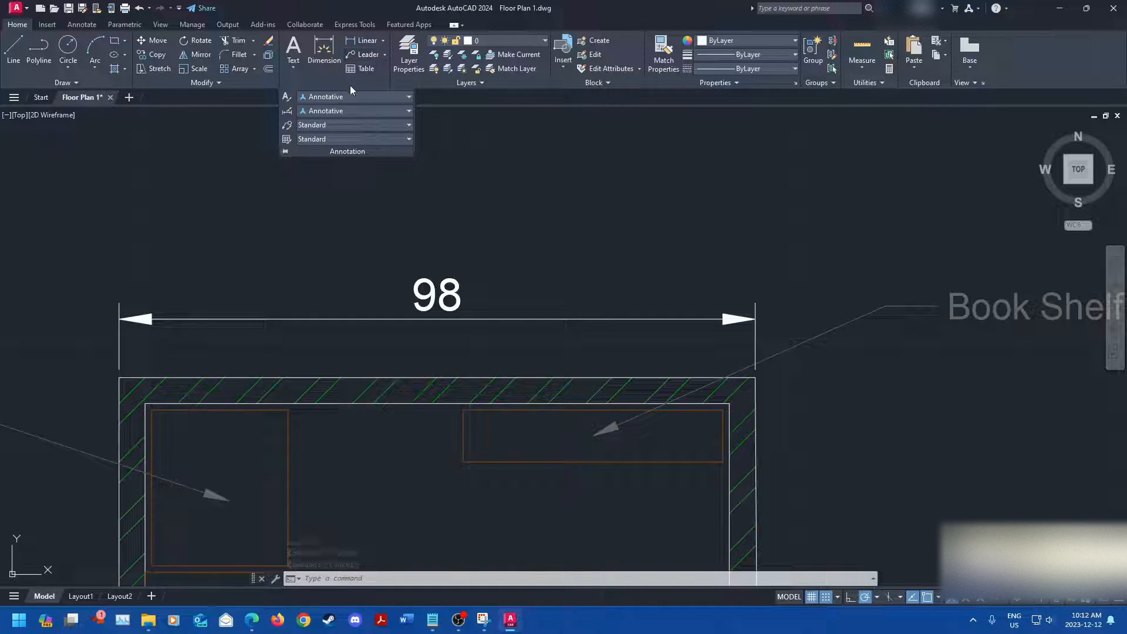
key("Escape")
key("Escape")
Erase the width dimension above the top wall
middle_click_drag(584, 323, 548, 307)
scroll(549, 308, "down", 4)
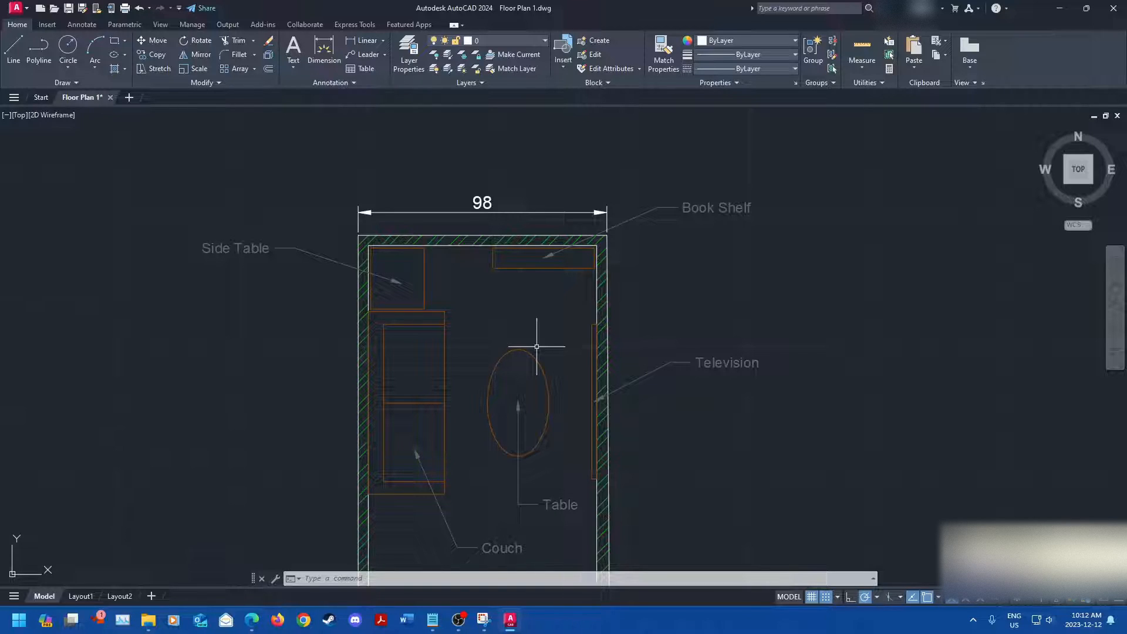
middle_click_drag(531, 249, 514, 306)
left_click(465, 260)
type("erase")
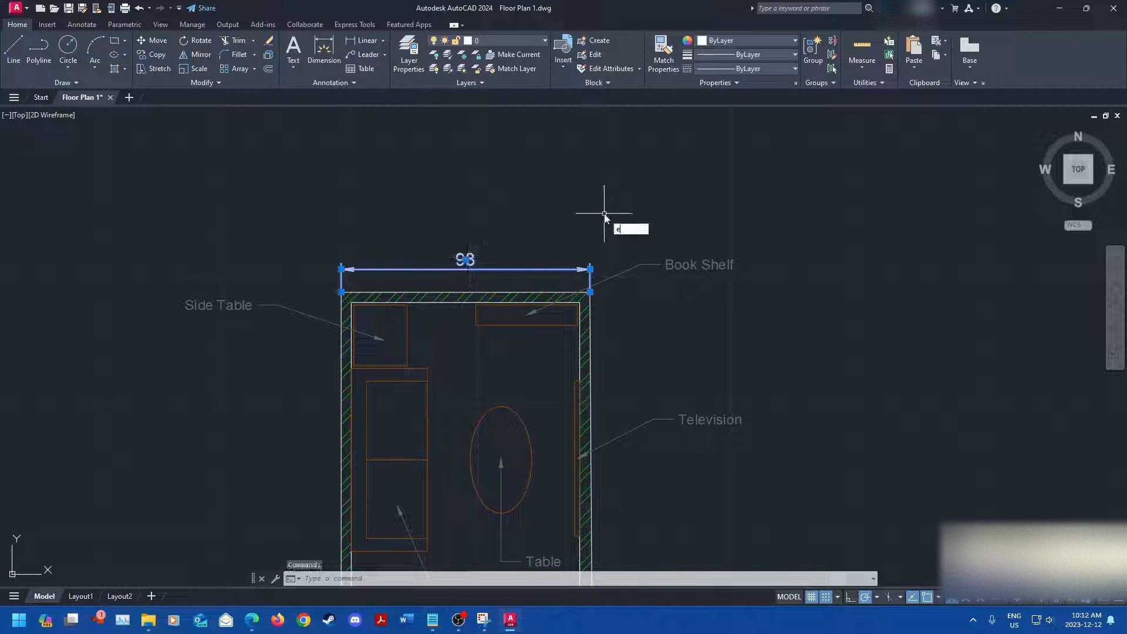
key("Return")
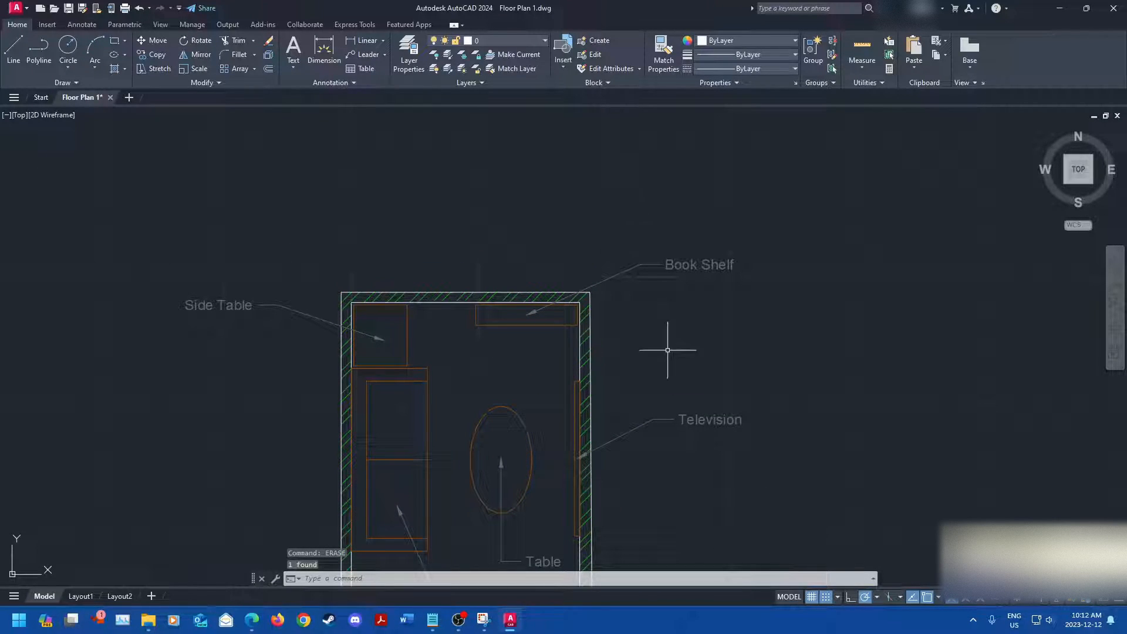
Thaw the Dimensions layer and make it the current layer
middle_click_drag(659, 319, 665, 193)
scroll(687, 259, "down", 3)
middle_click_drag(687, 259, 596, 202)
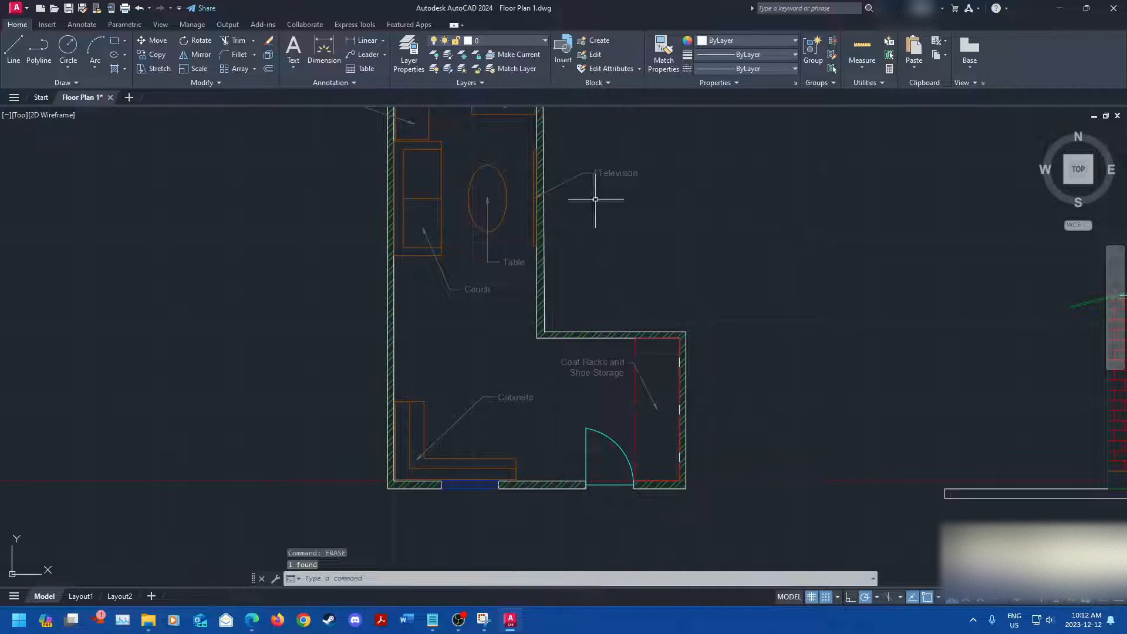
left_click(495, 41)
left_click(447, 97)
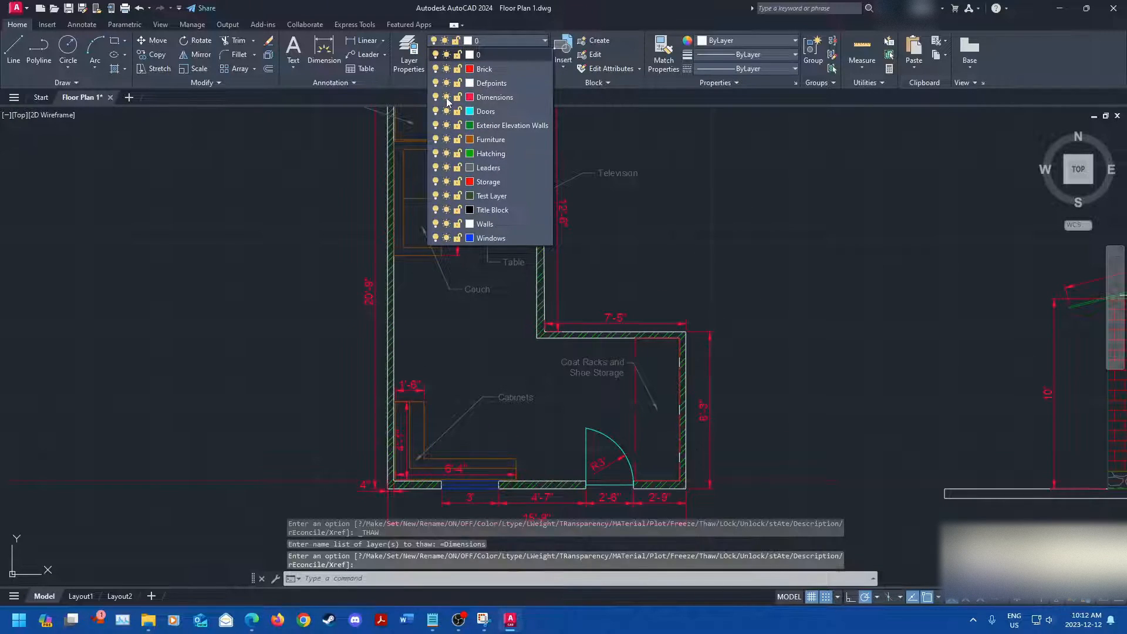
left_click(494, 97)
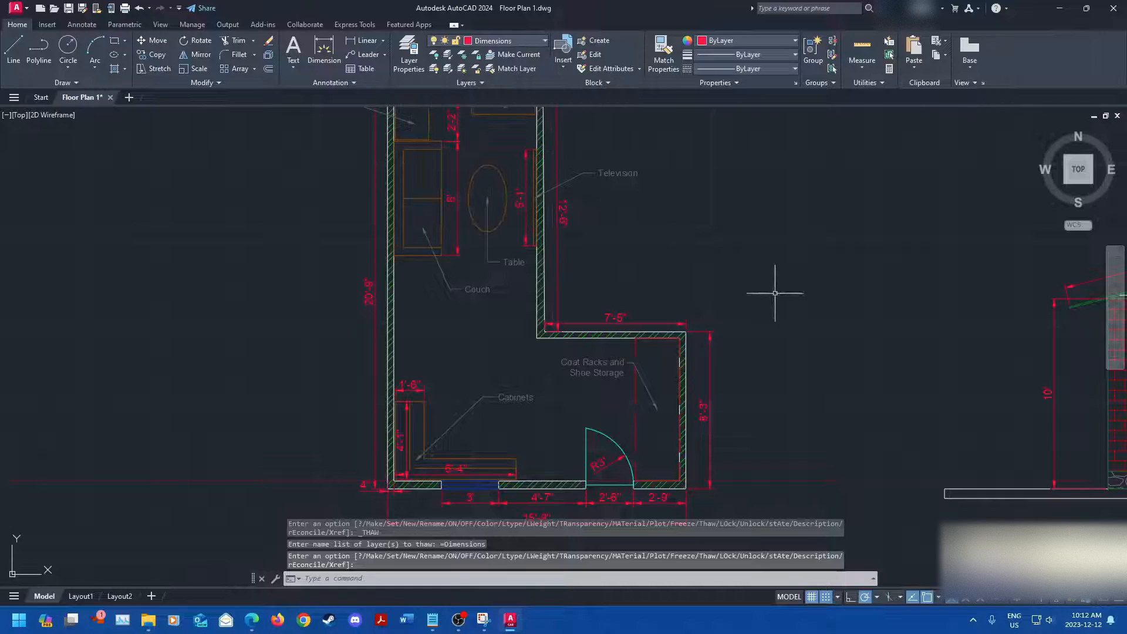
Examine the existing wall, furniture and opening dimensions across the whole floor plan
middle_click_drag(712, 252, 685, 276)
scroll(686, 277, "down", 2)
middle_click_drag(604, 272, 694, 276)
scroll(694, 276, "up", 2)
middle_click_drag(591, 264, 600, 283)
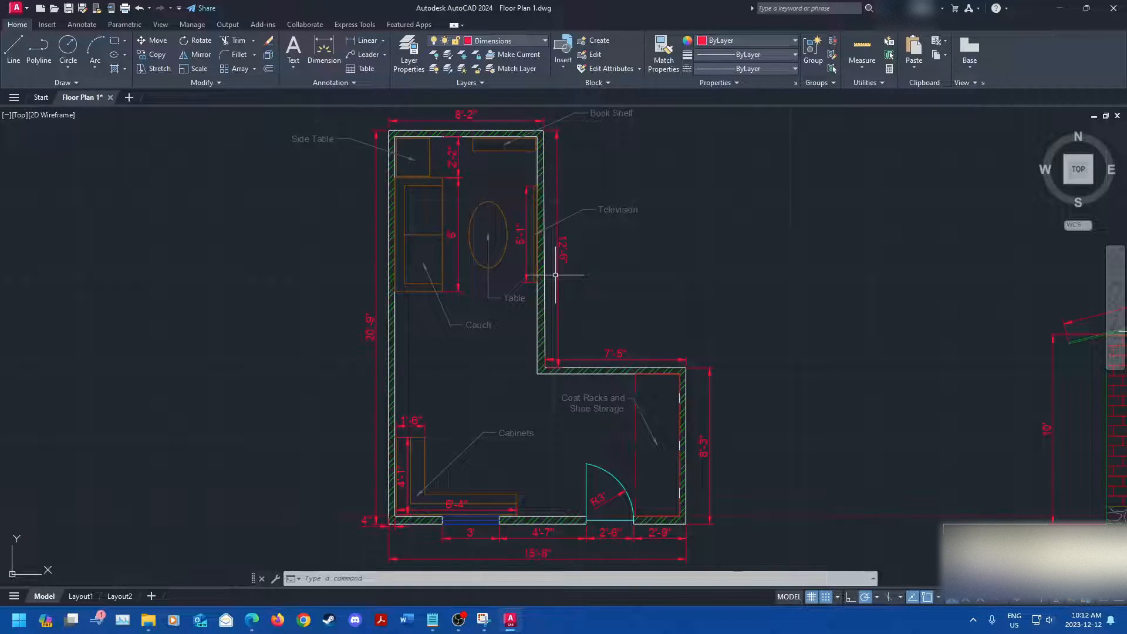
Preview a radius dimension on the door's swing arc with the Dimension command, without placing it
scroll(529, 435, "up", 6)
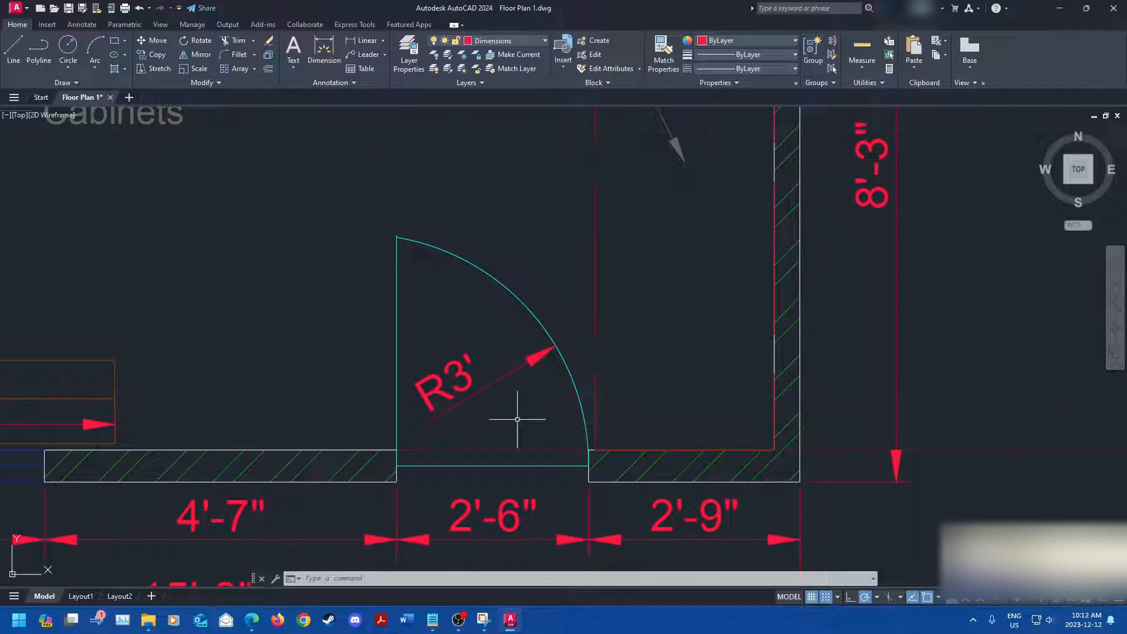
left_click(324, 50)
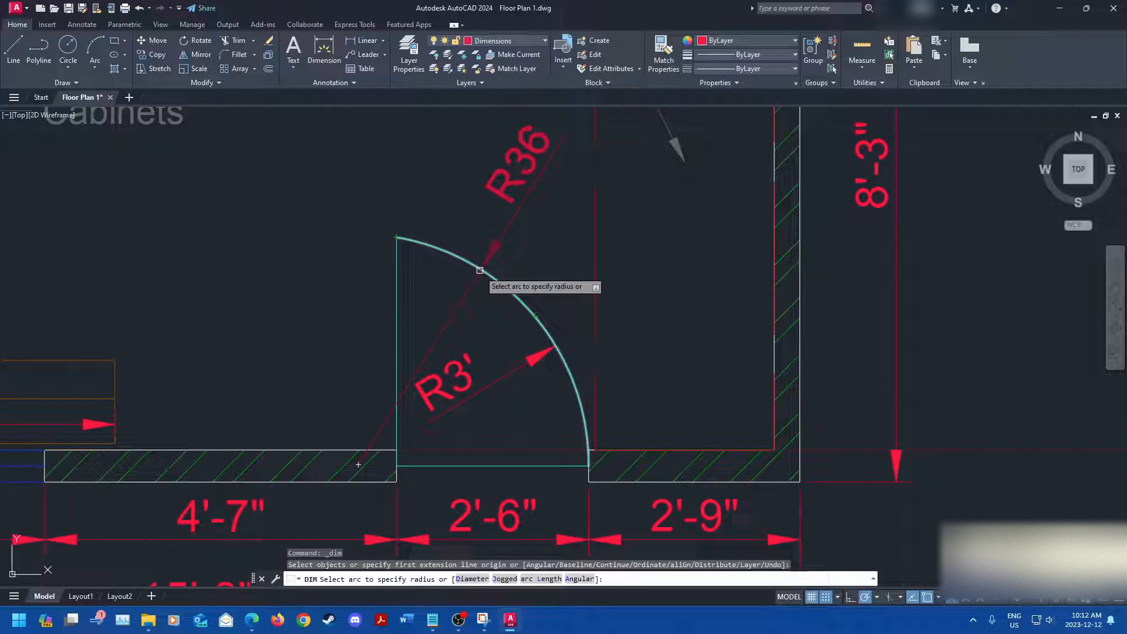
scroll(581, 307, "down", 4)
key("Escape")
scroll(404, 308, "down", 2)
scroll(404, 308, "down", 4)
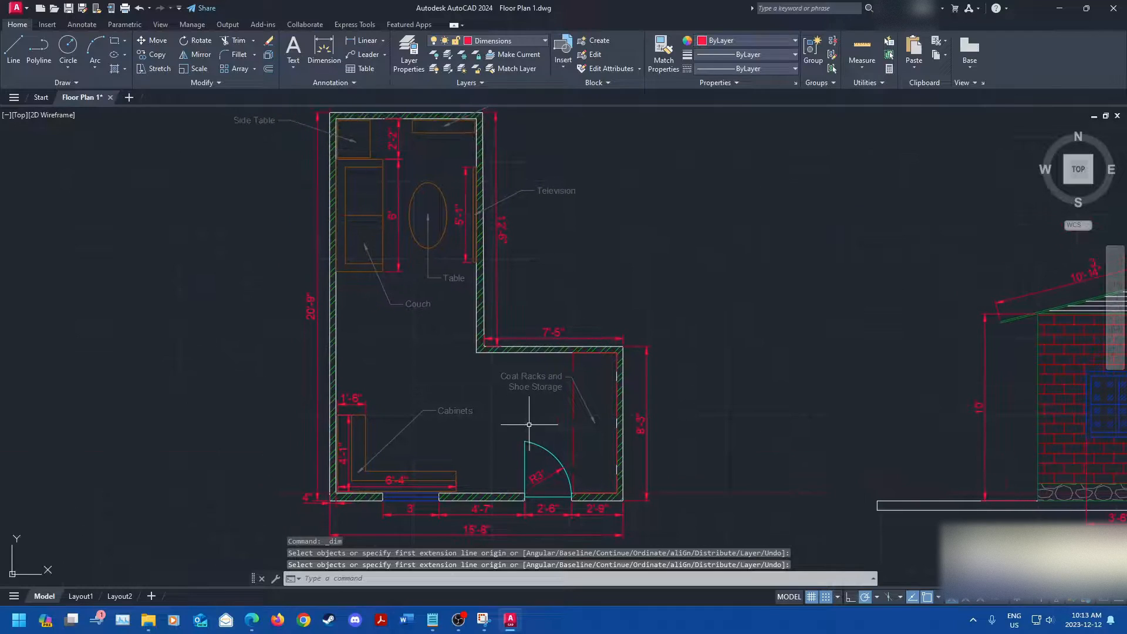
scroll(498, 427, "up", 3)
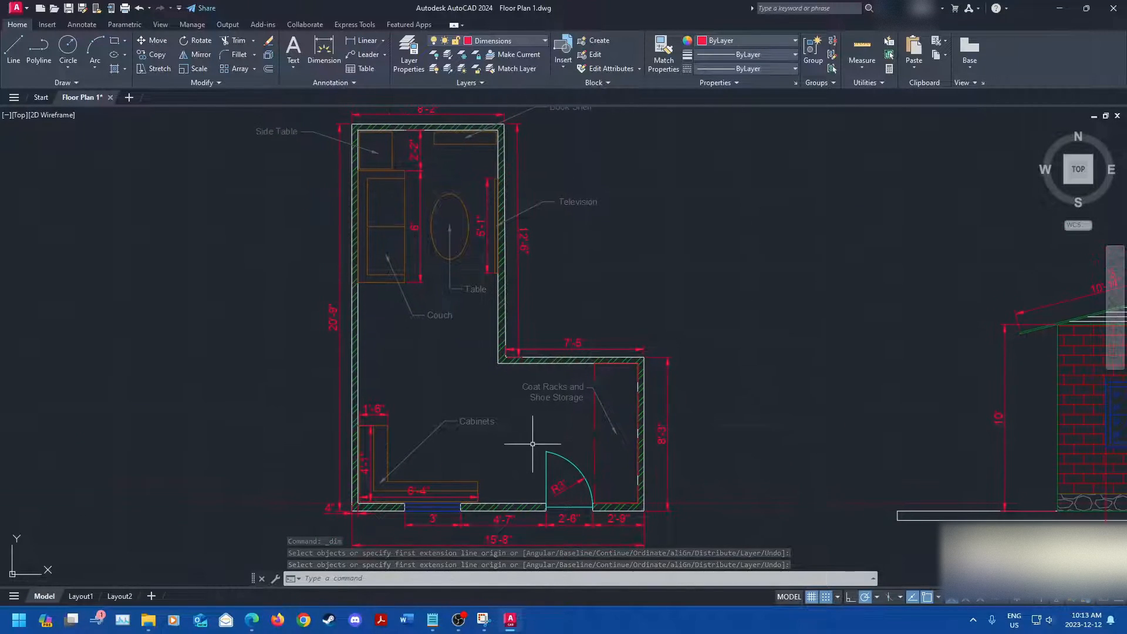